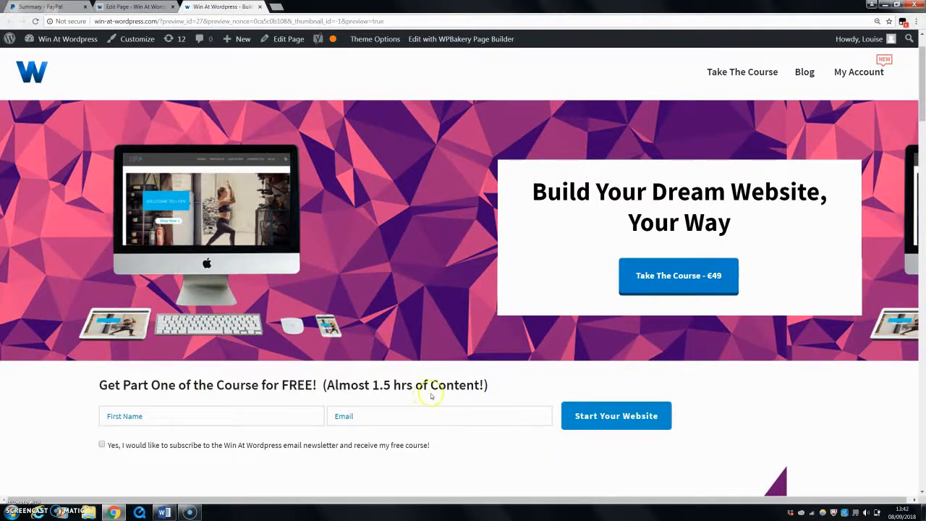
Step: Open the course checkout from the website's Take The Course button, look at the payment form and close it
left_click(663, 293)
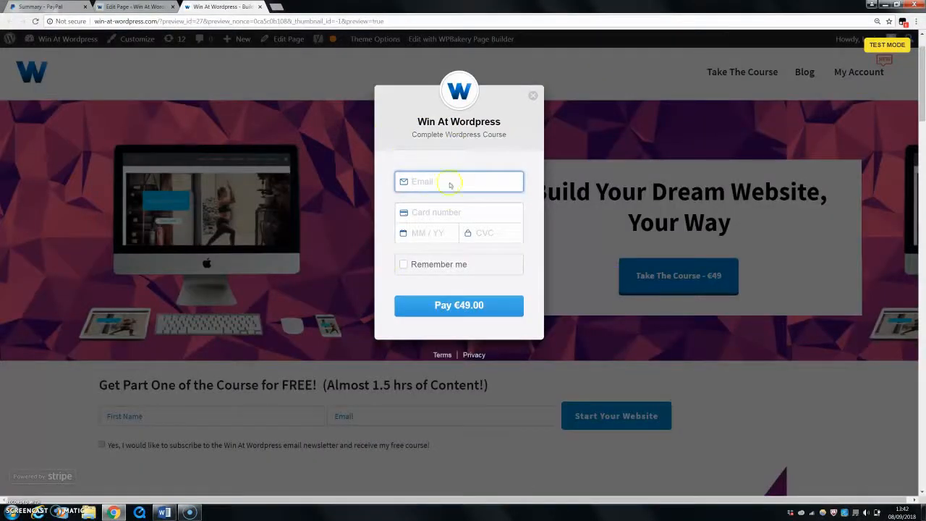
left_click(533, 100)
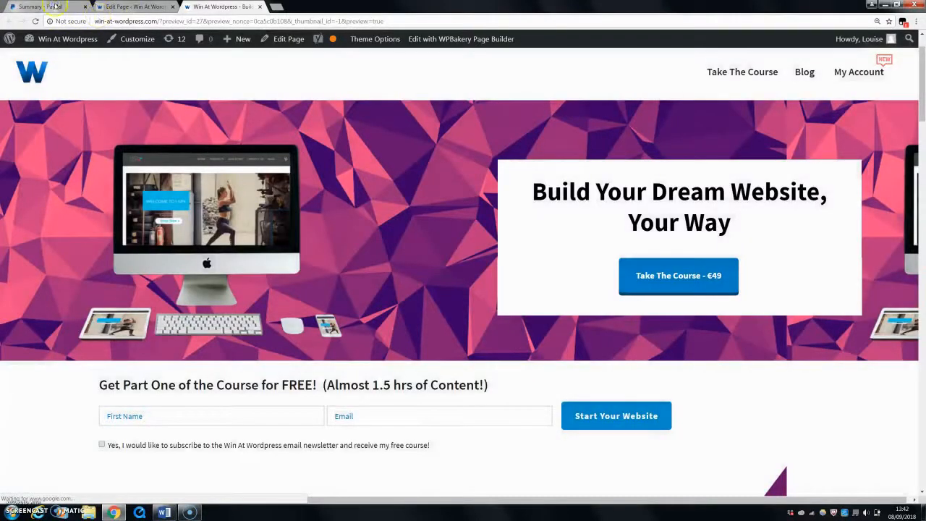
Step: Switch to PayPal and open the PayPal buttons tool from the full set of tools
left_click(55, 6)
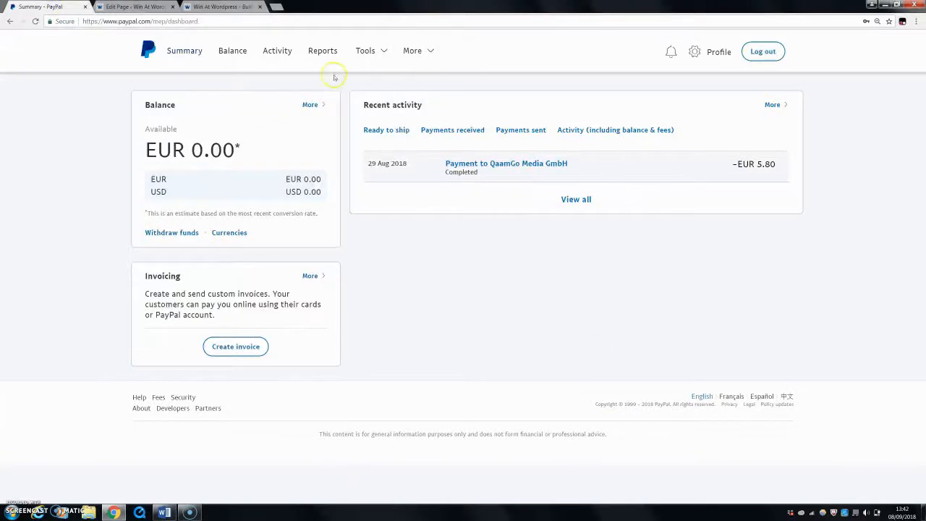
mouse_move(379, 52)
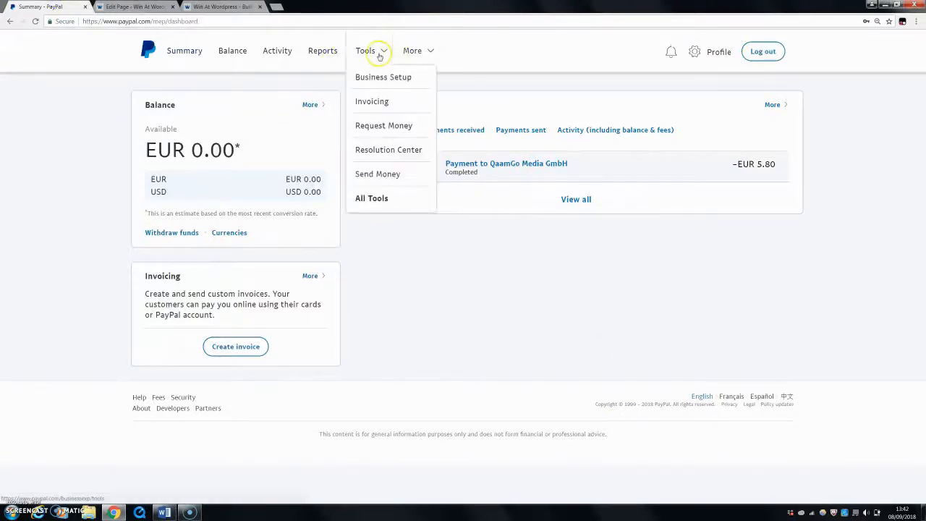
left_click(372, 199)
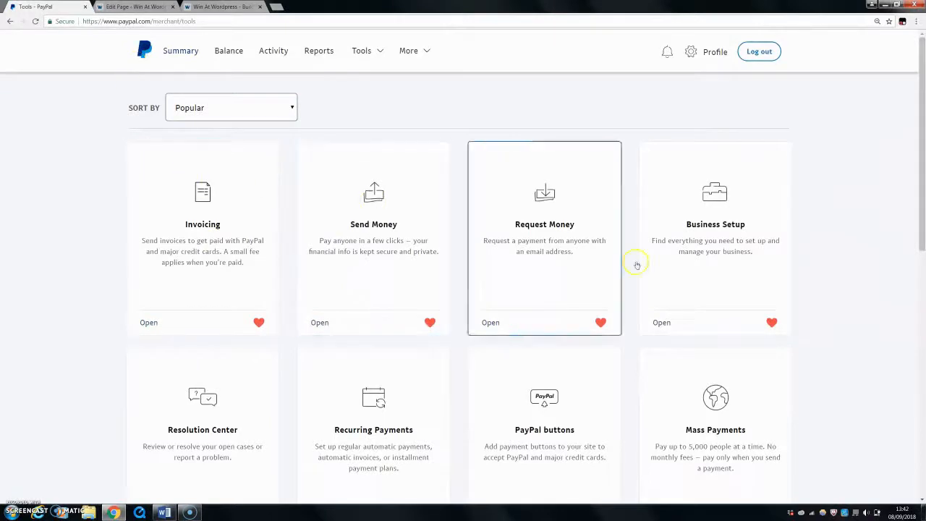
scroll(914, 270, "down", 3)
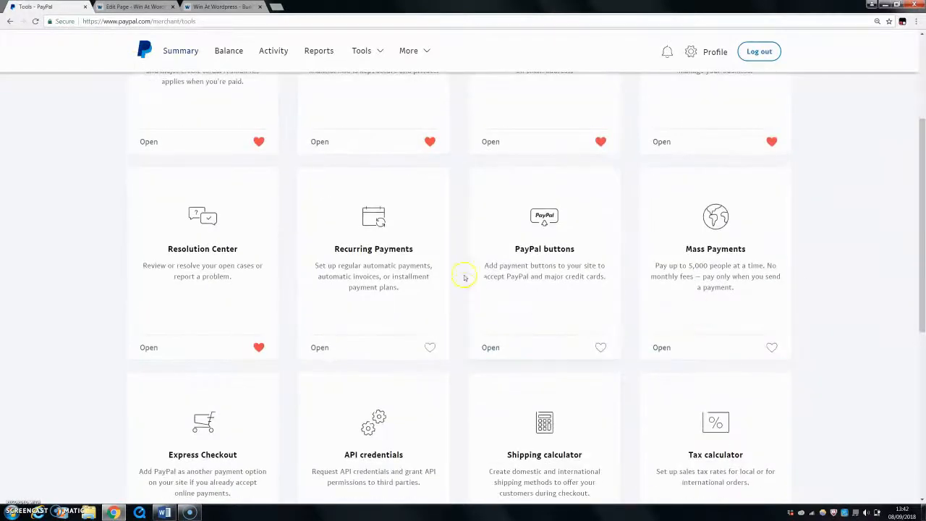
left_click(490, 351)
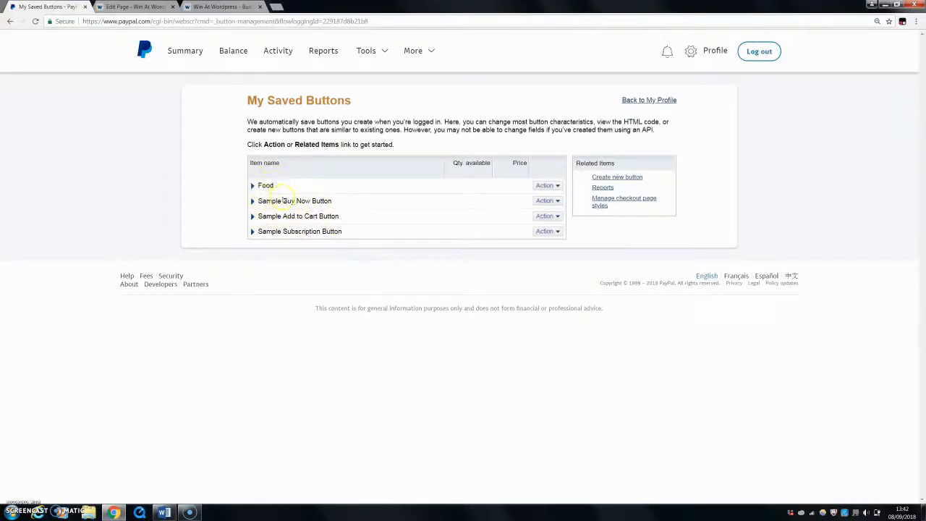
Step: Open the saved Sample Buy Now Button for editing and review its button type and payment details
left_click(557, 201)
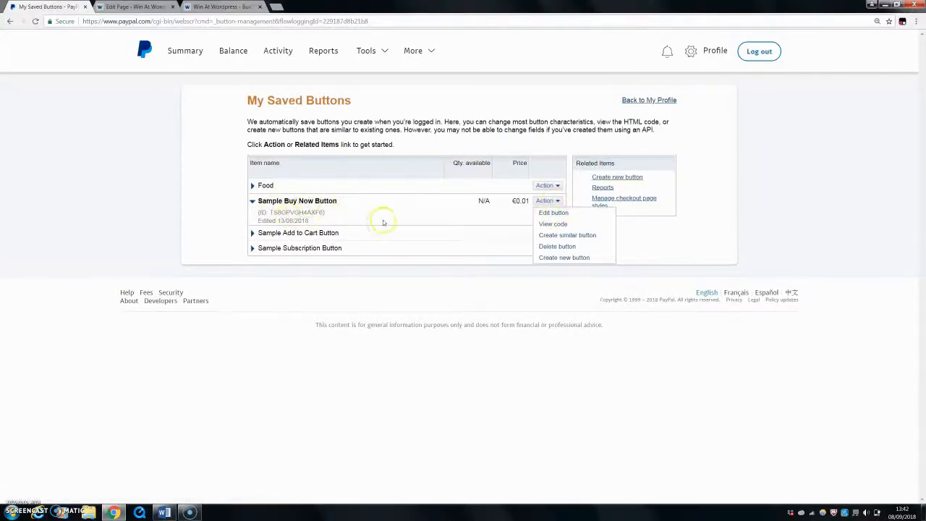
left_click(551, 213)
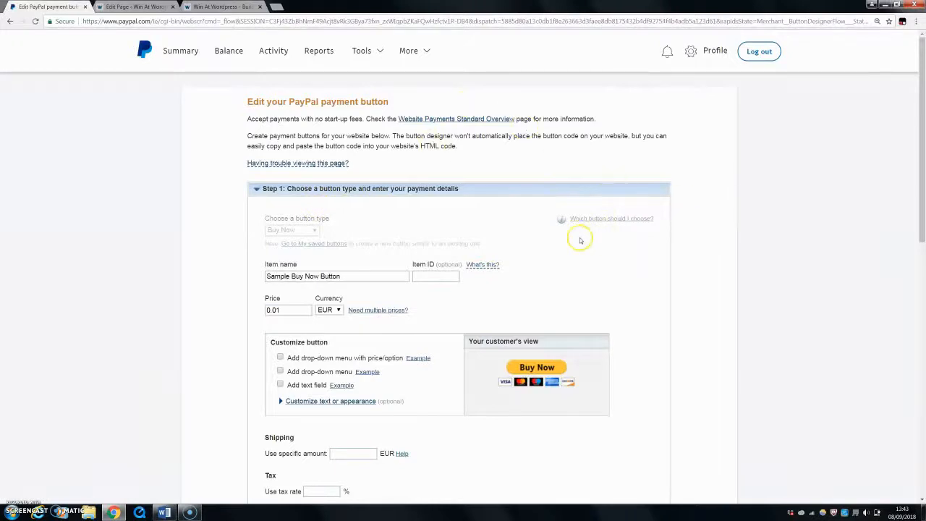
scroll(327, 181, "down", 1)
scroll(615, 215, "down", 1)
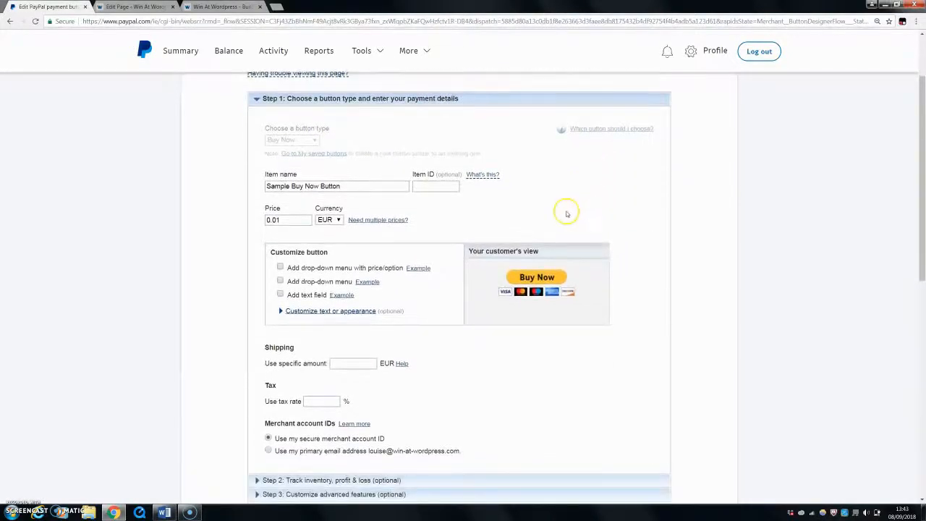
scroll(567, 213, "up", 1)
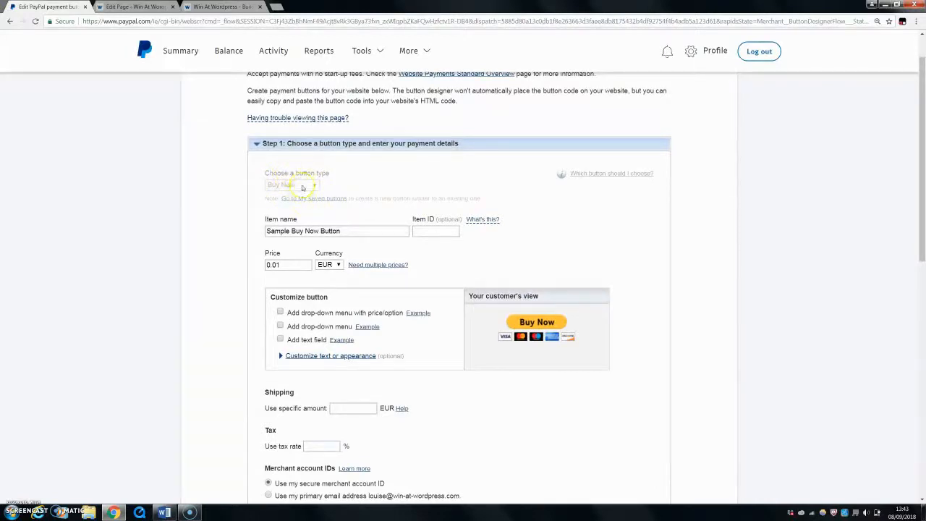
scroll(459, 260, "down", 1)
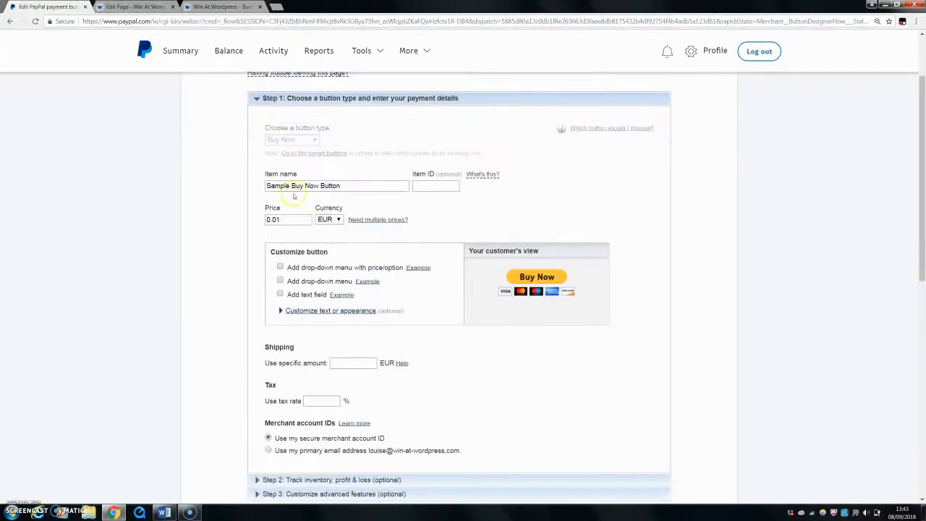
Step: Rename the button's item to Course and set its price to 49 EUR
left_click(318, 186)
key("ctrl+a")
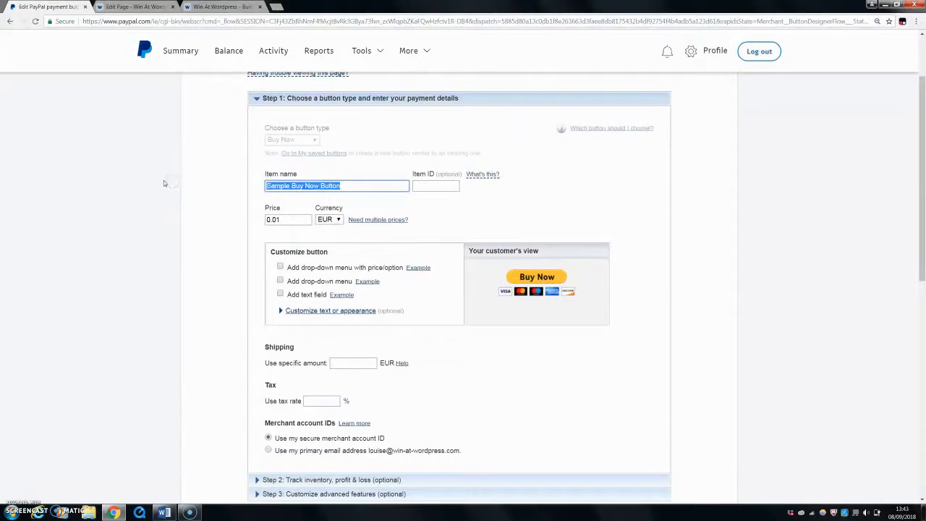
type("Course")
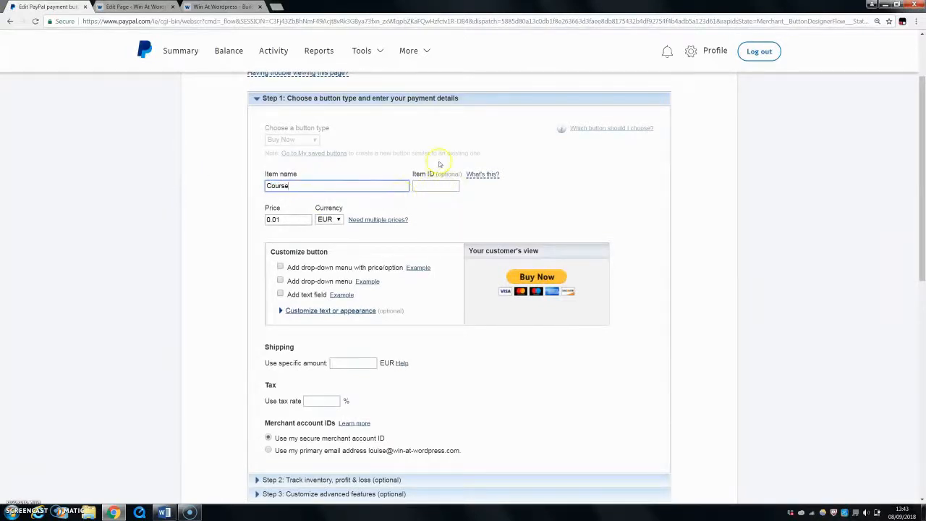
scroll(300, 201, "down", 1)
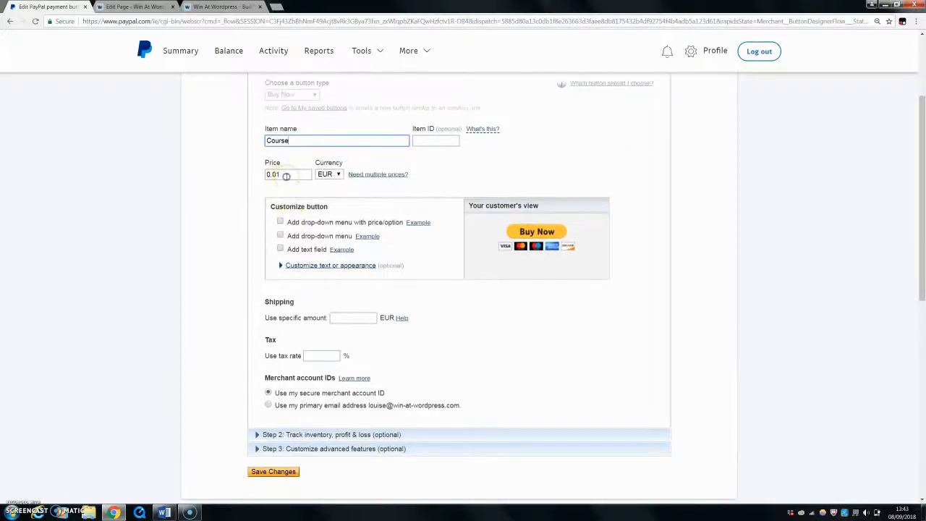
left_click_drag(286, 175, 236, 171)
type("49")
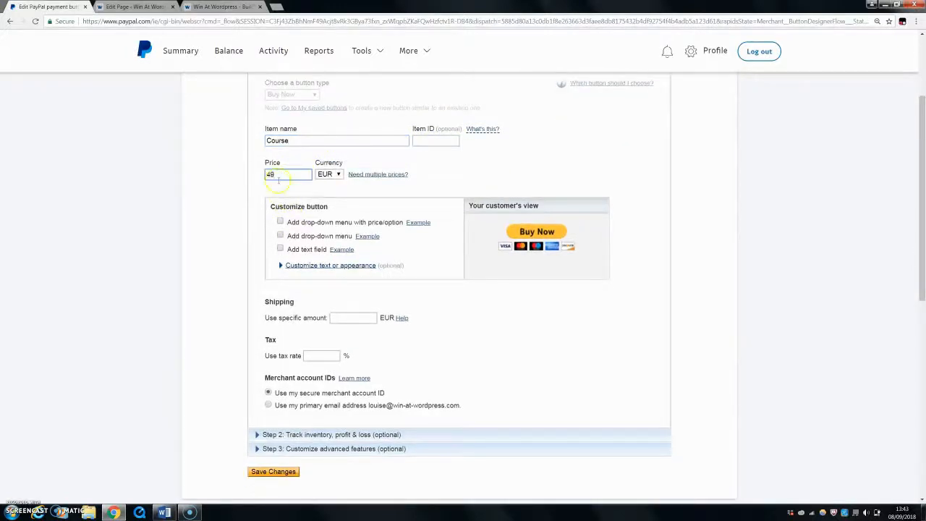
Step: Try the priced drop-down menu, plain drop-down menu and text field options on the button, switching each off again
scroll(405, 235, "down", 1)
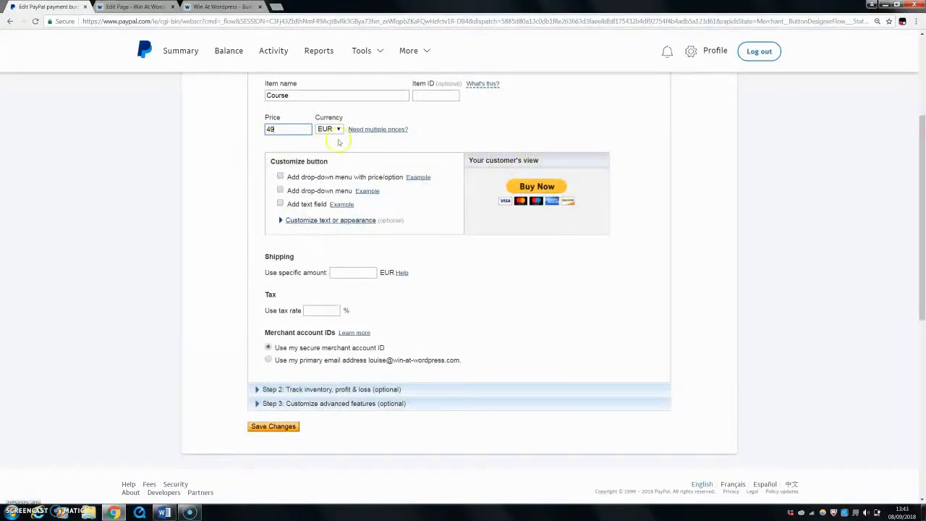
left_click(281, 177)
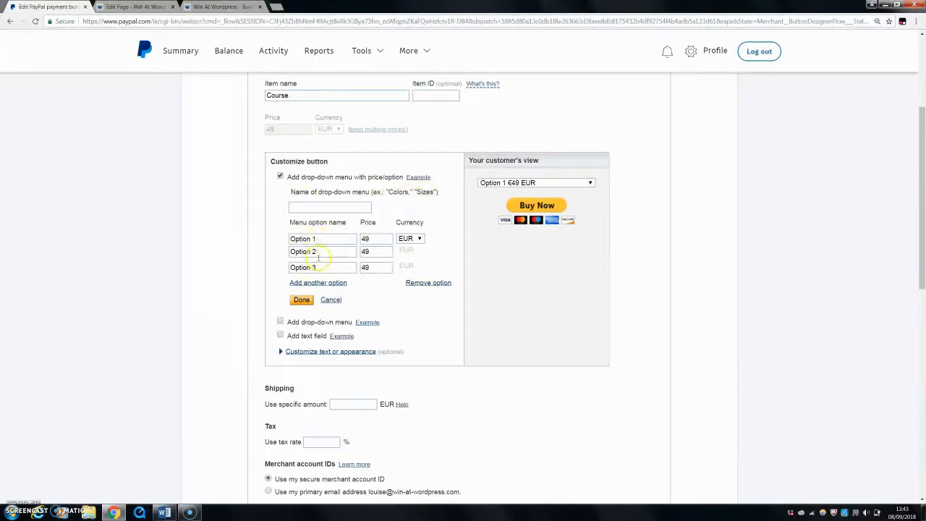
left_click(281, 177)
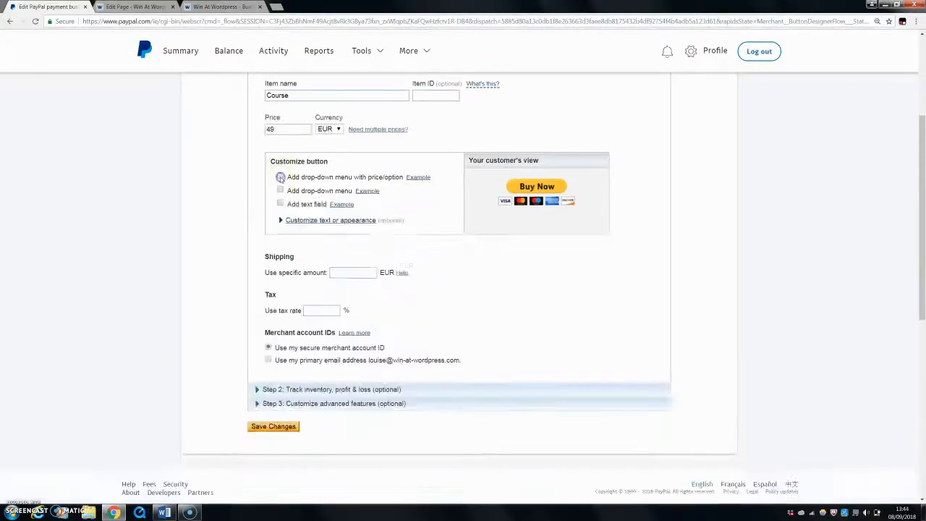
left_click(280, 192)
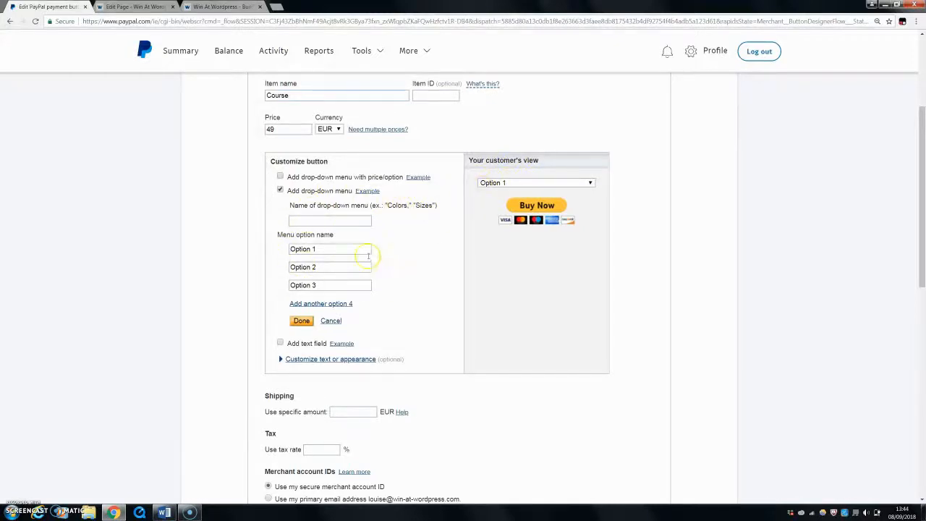
left_click(280, 190)
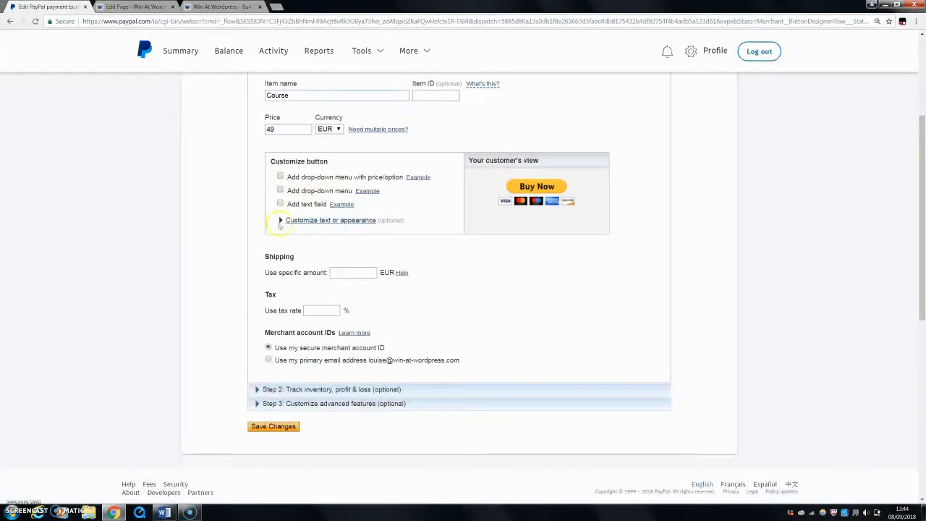
left_click(280, 204)
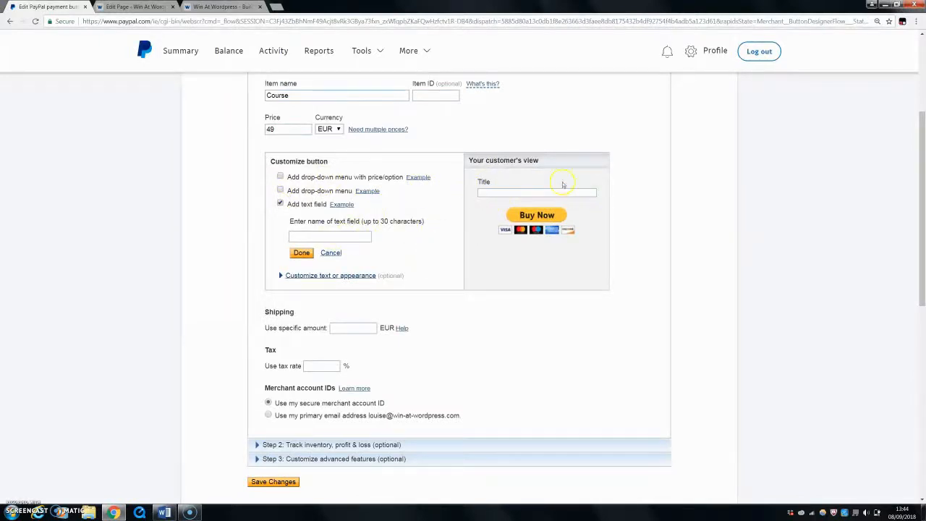
left_click(281, 204)
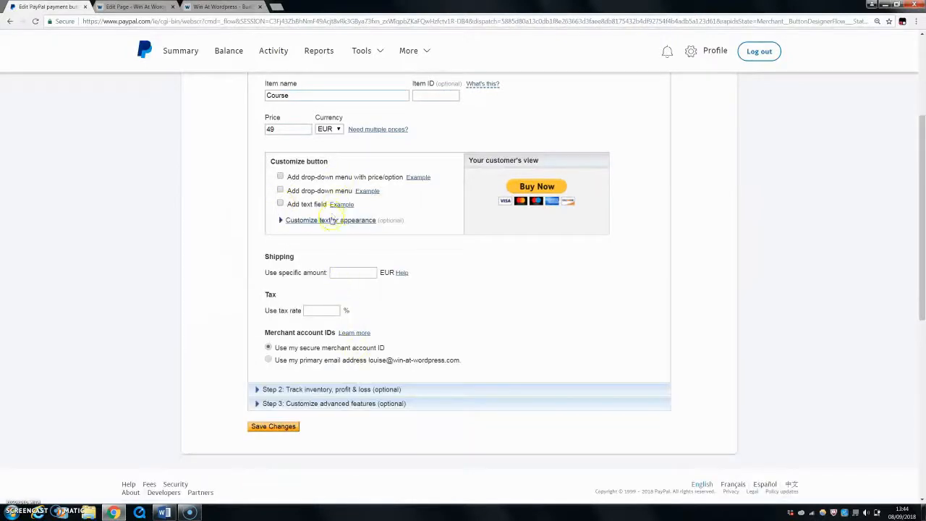
Step: Expand the button's text and appearance options and try the smaller size and credit card logo settings, leaving the logos displayed
left_click(305, 220)
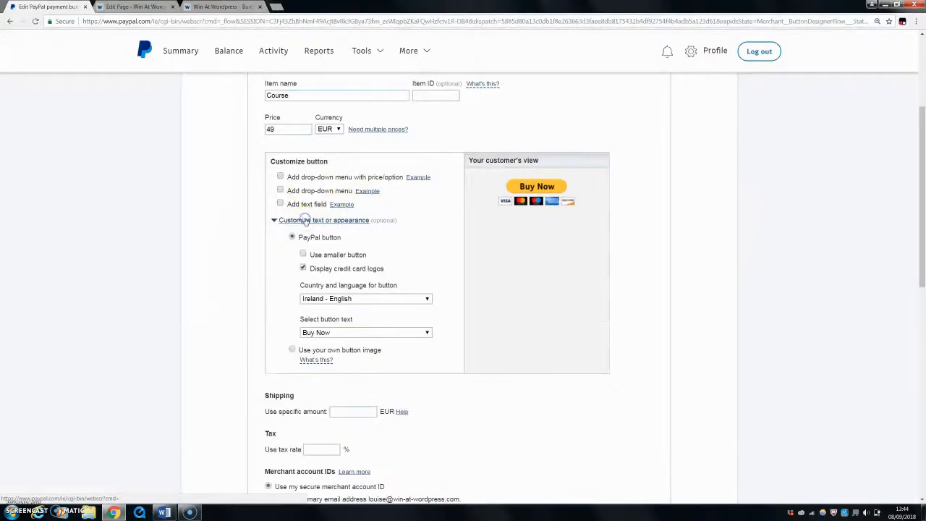
left_click(304, 255)
left_click(304, 254)
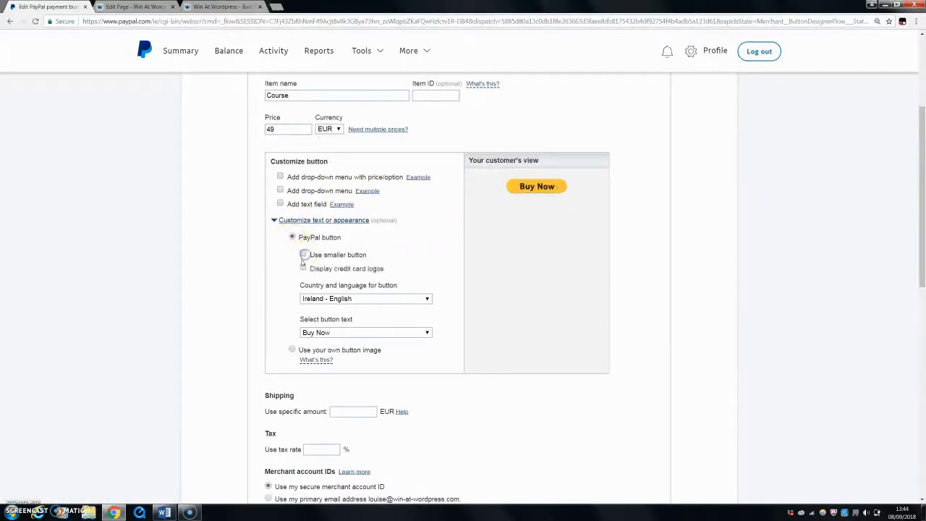
left_click(300, 269)
left_click(300, 268)
left_click(300, 268)
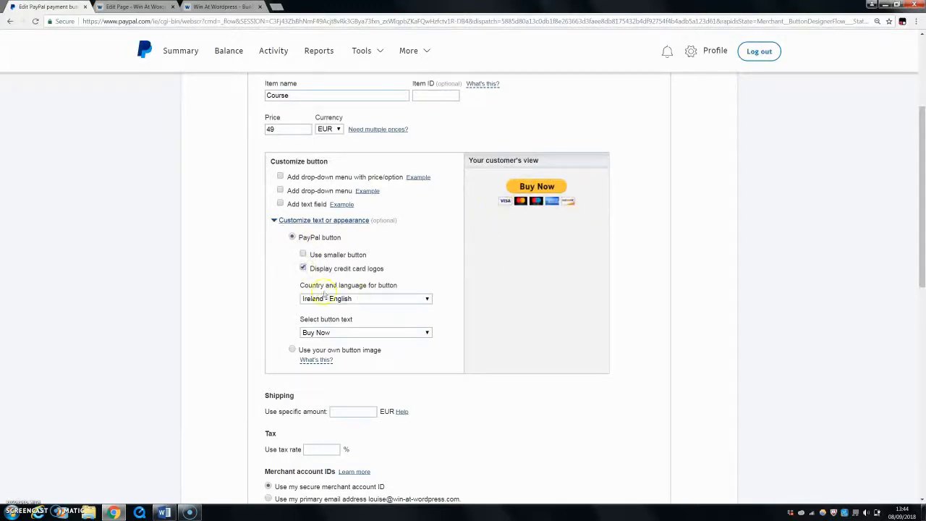
Step: Set the payment button's text to Pay Now
scroll(325, 295, "down", 1)
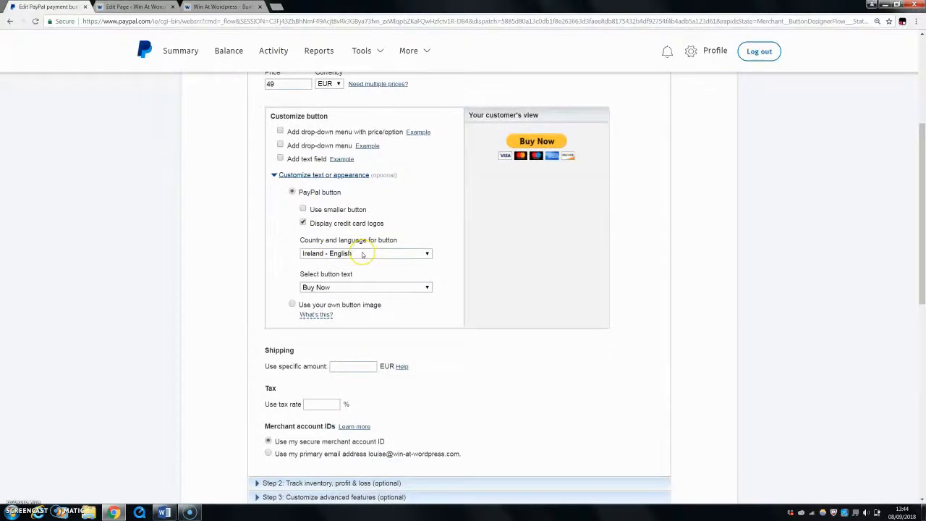
left_click(348, 287)
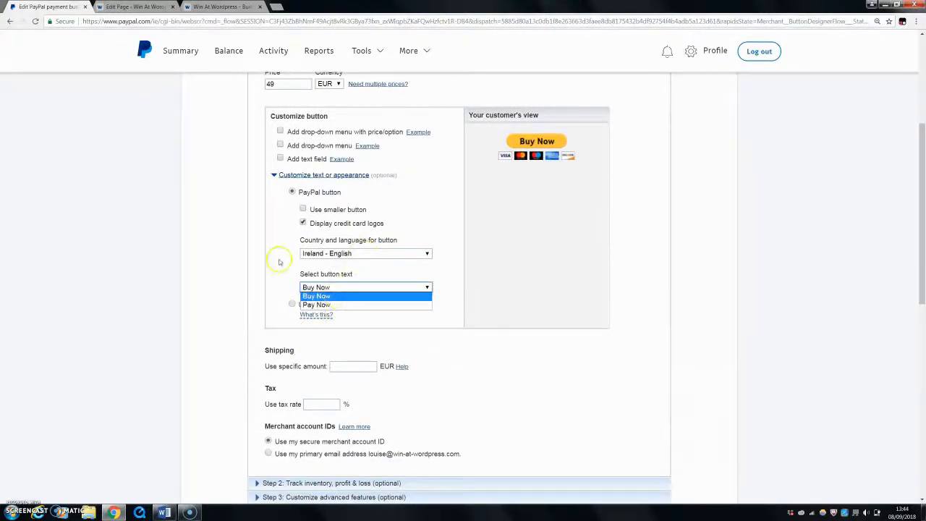
left_click(393, 294)
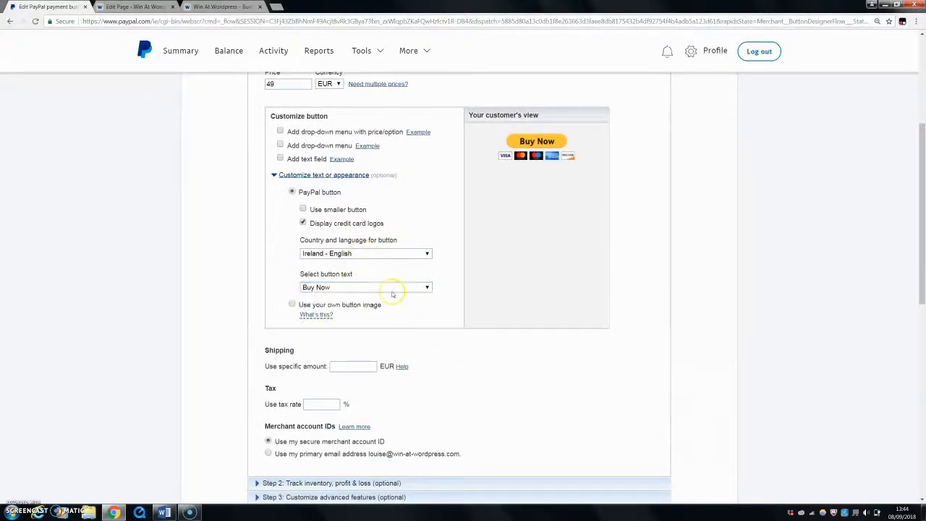
left_click(336, 288)
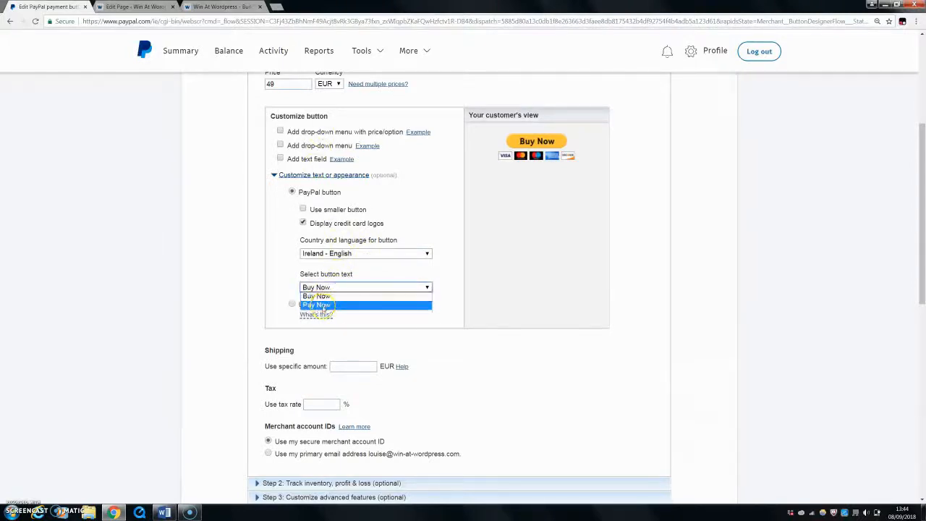
left_click(323, 306)
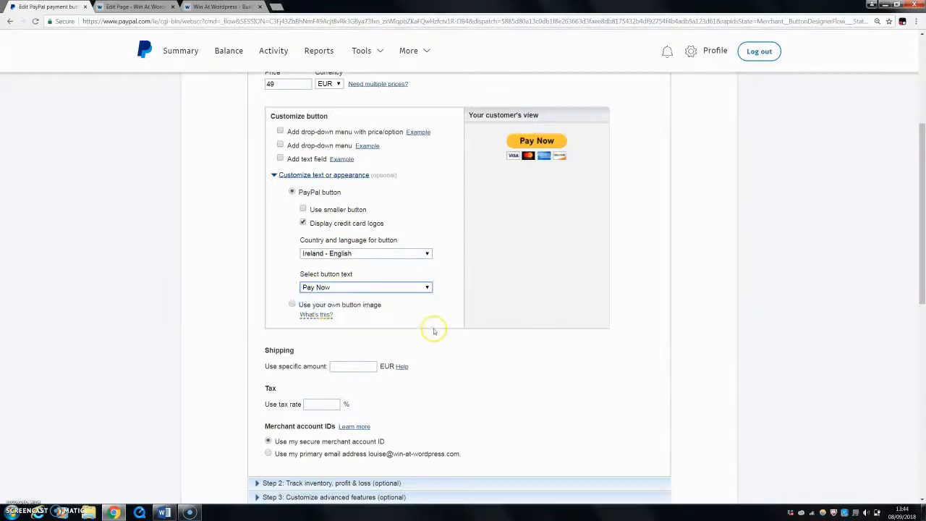
Step: Choose to use your own image for the payment button and read the explanation of that option
left_click(325, 303)
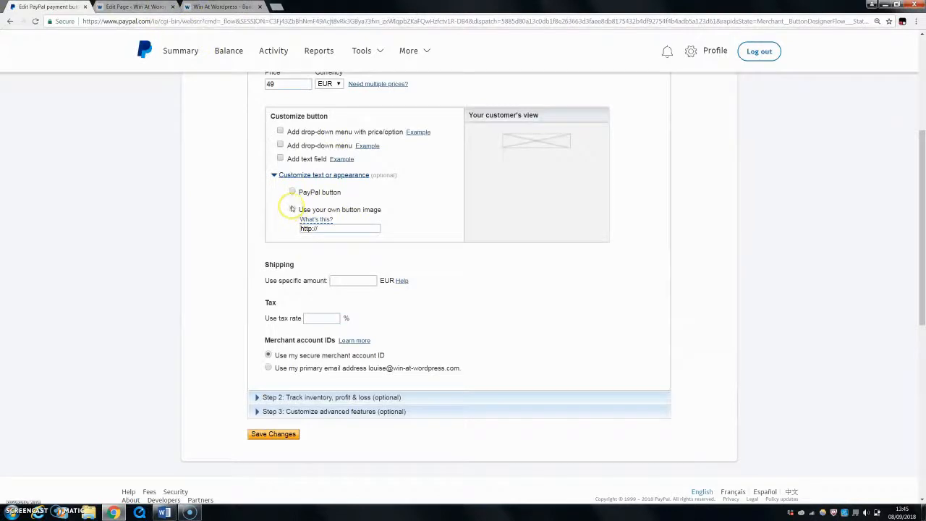
mouse_move(316, 219)
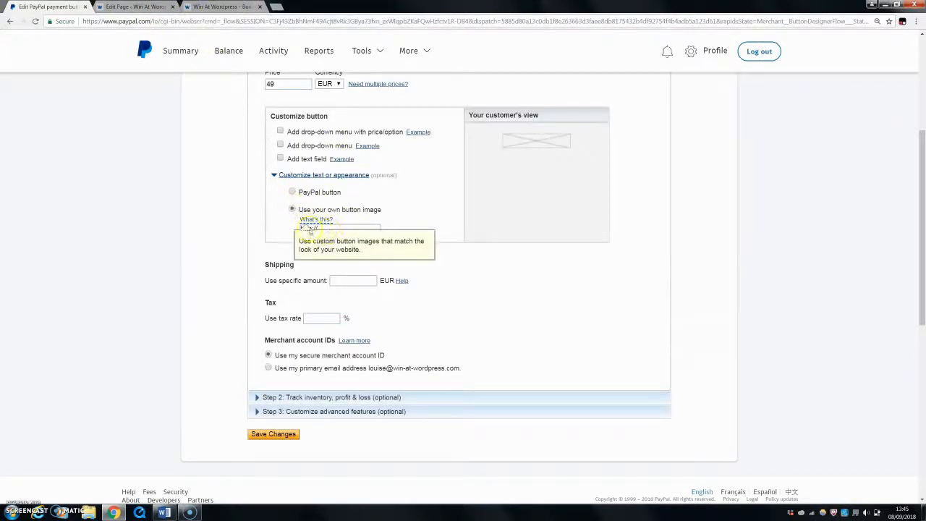
Step: Switch to the WordPress page editor and open the site's Media Library in a separate browser tab
left_click(205, 7)
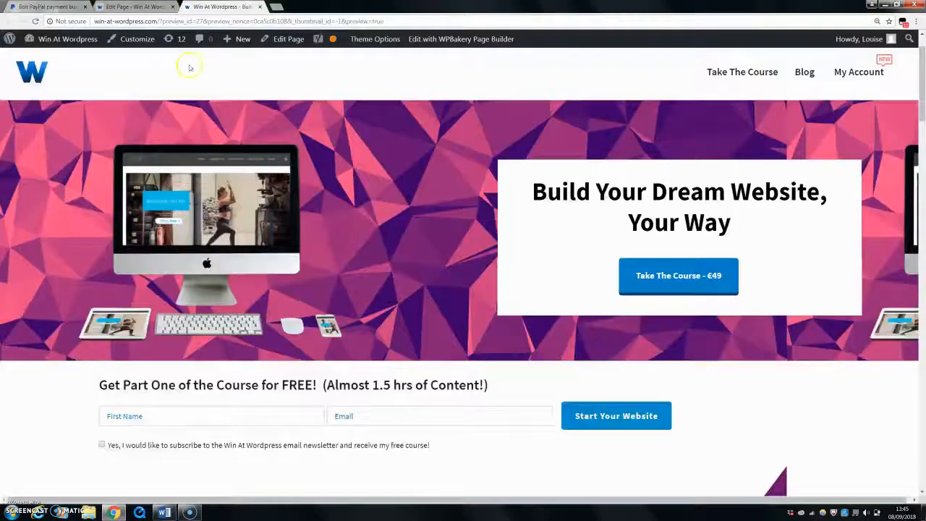
left_click(110, 8)
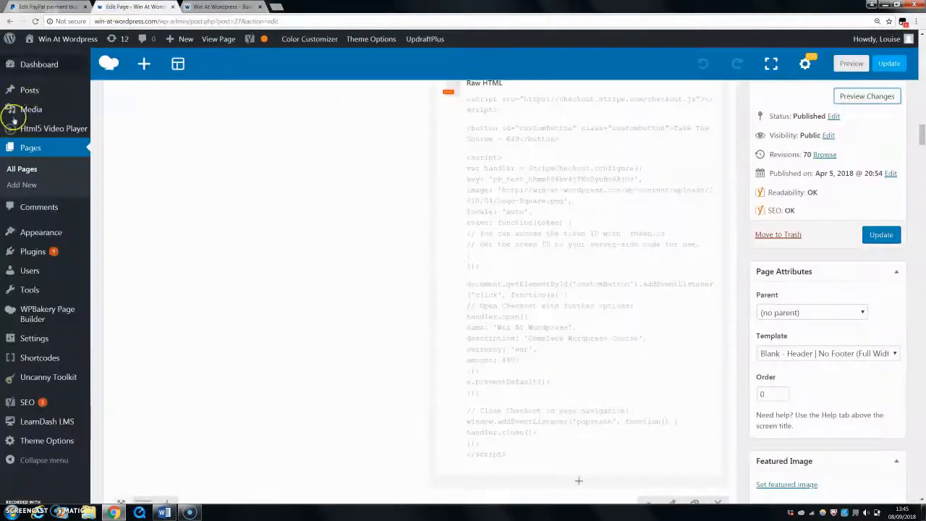
right_click(27, 112)
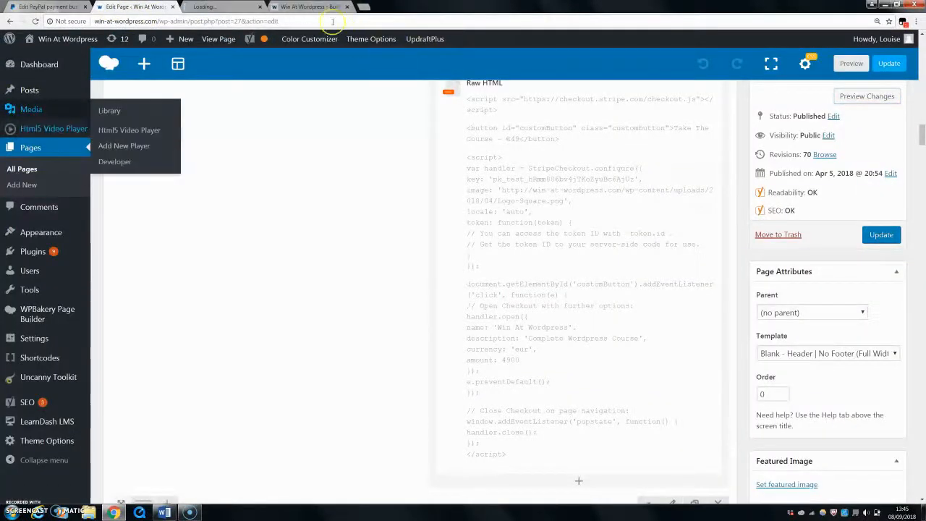
left_click(242, 8)
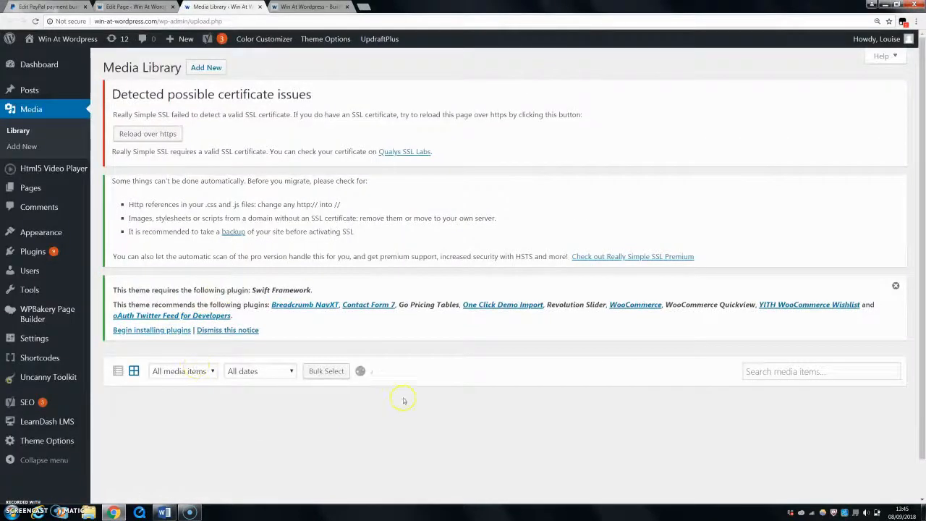
Step: Upload Button-Paypal.png from the New Business pictures folder to the Media Library
left_click(206, 68)
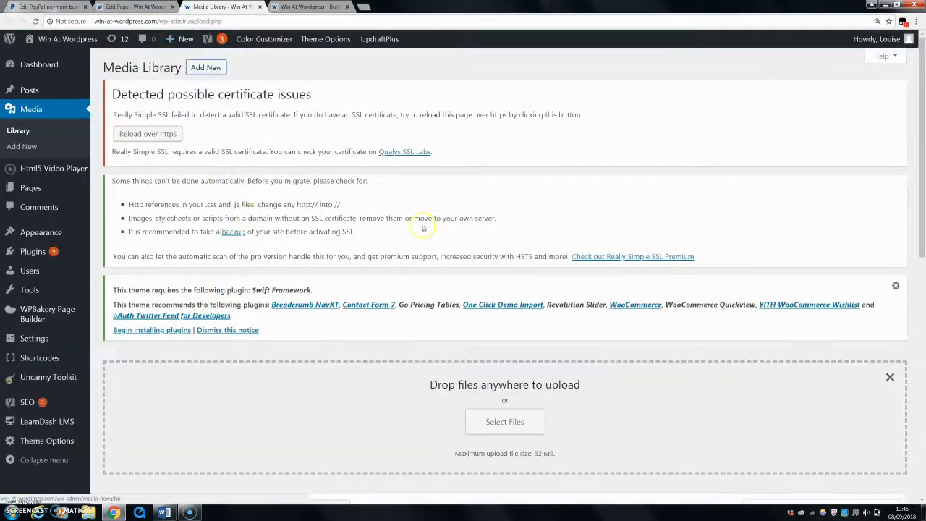
scroll(505, 390, "down", 3)
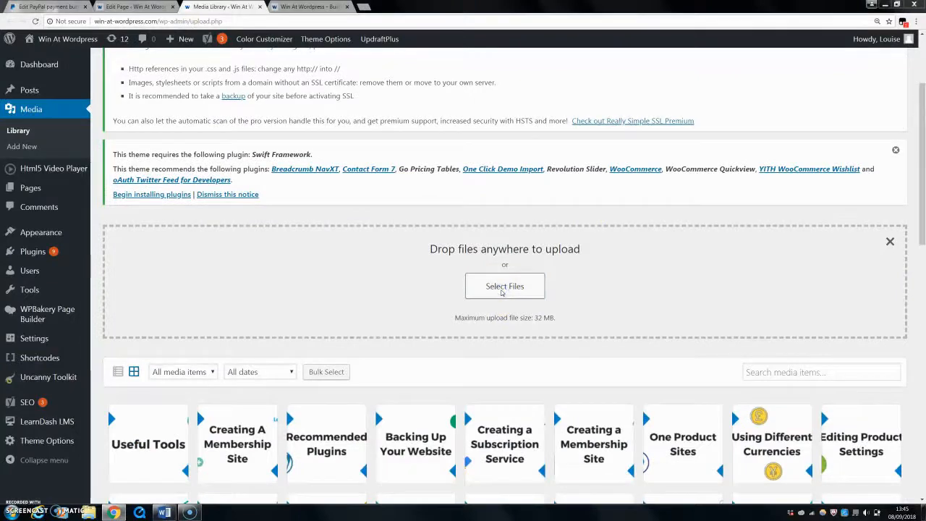
left_click(505, 287)
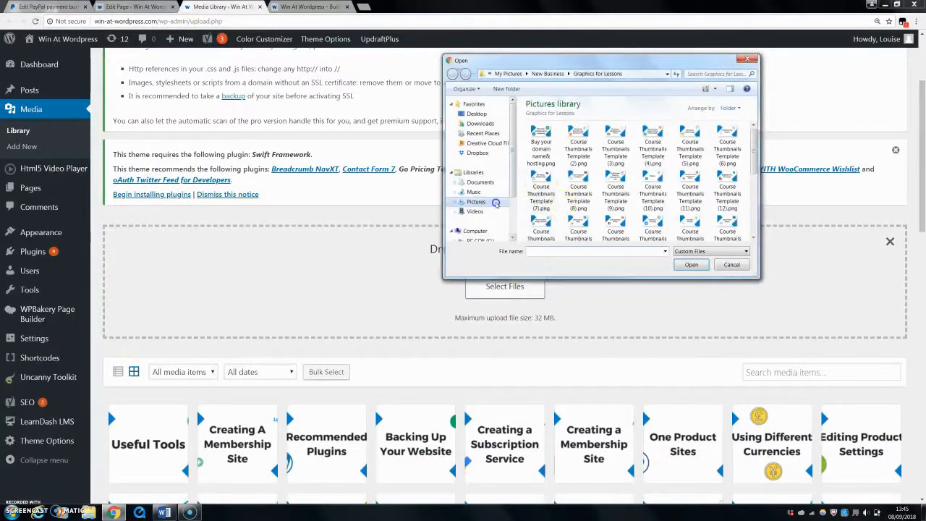
double_click(637, 189)
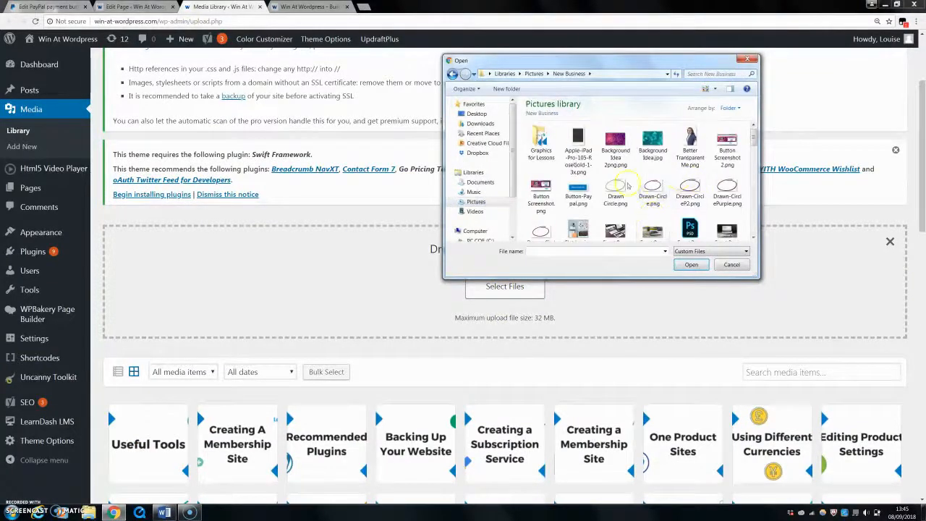
left_click(578, 189)
left_click(691, 264)
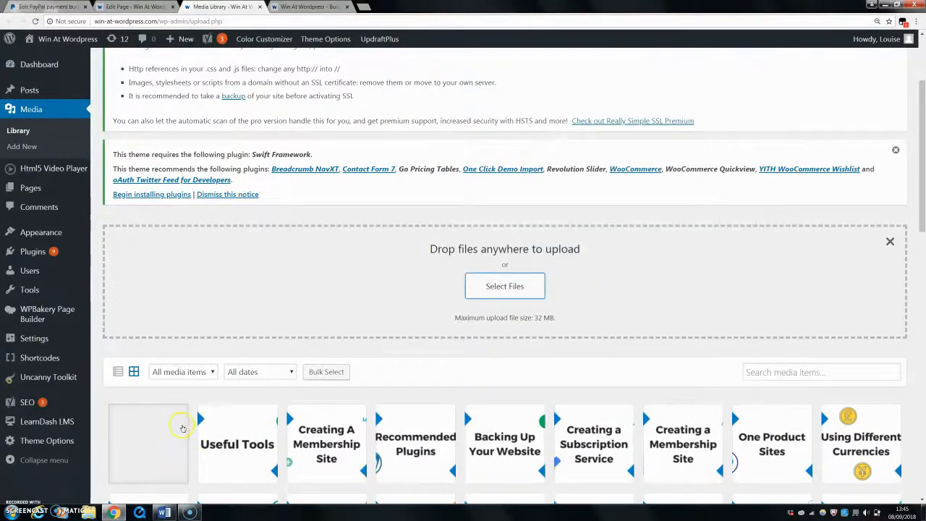
Step: Open the attachment details of the uploaded button image and copy its full URL
left_click(179, 429)
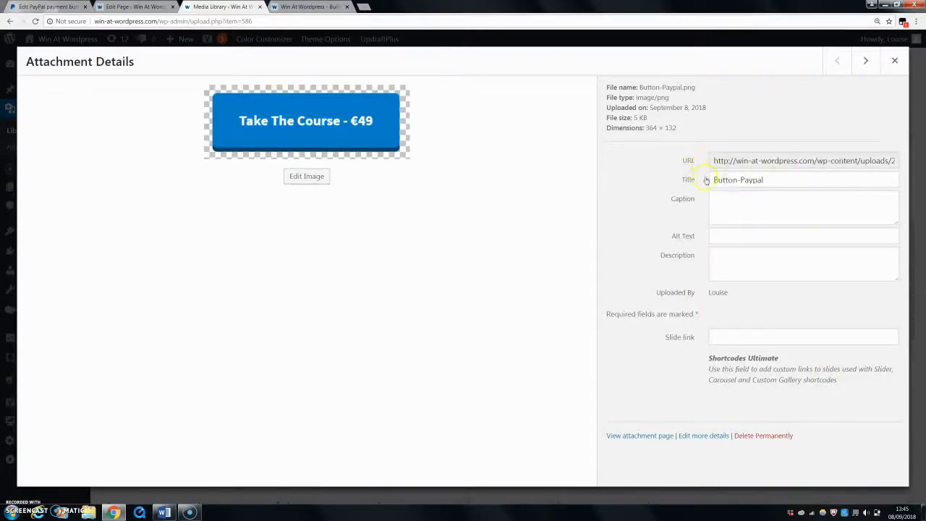
left_click_drag(713, 160, 893, 159)
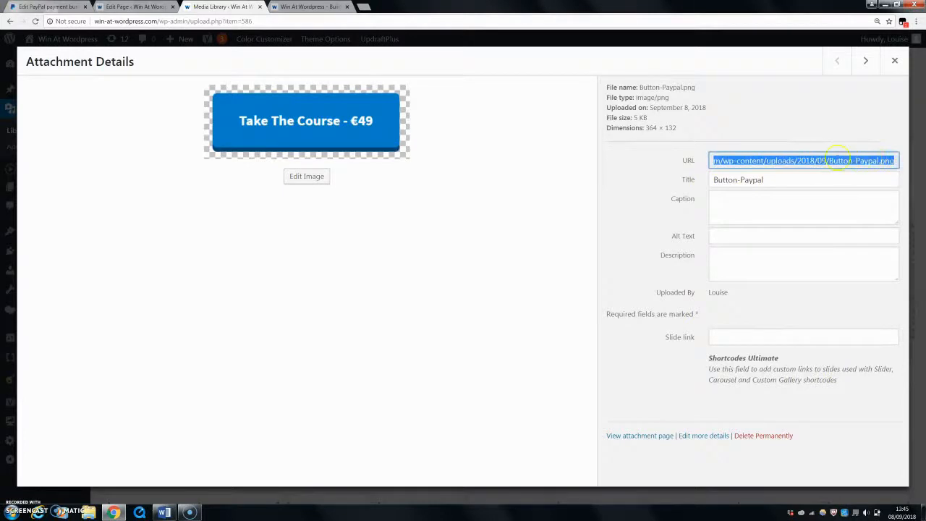
right_click(837, 161)
left_click(781, 167)
left_click(45, 7)
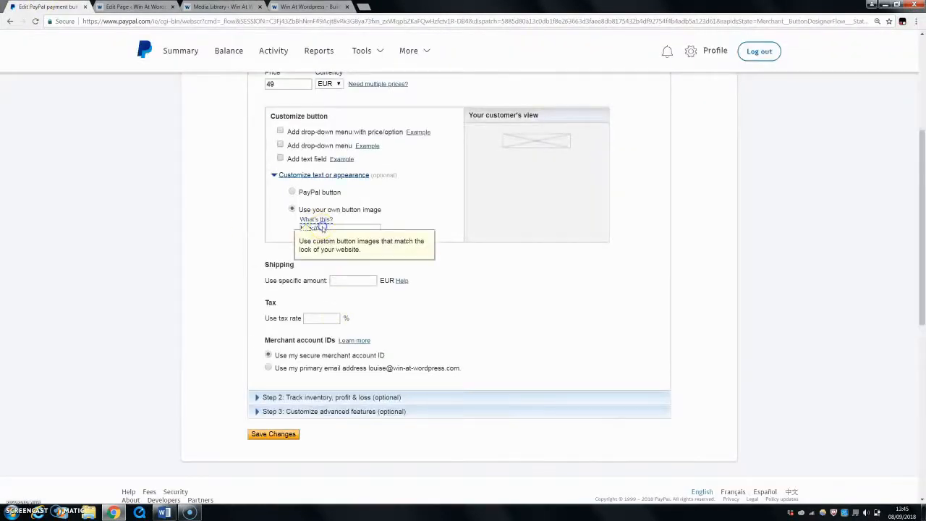
left_click_drag(319, 228, 297, 227)
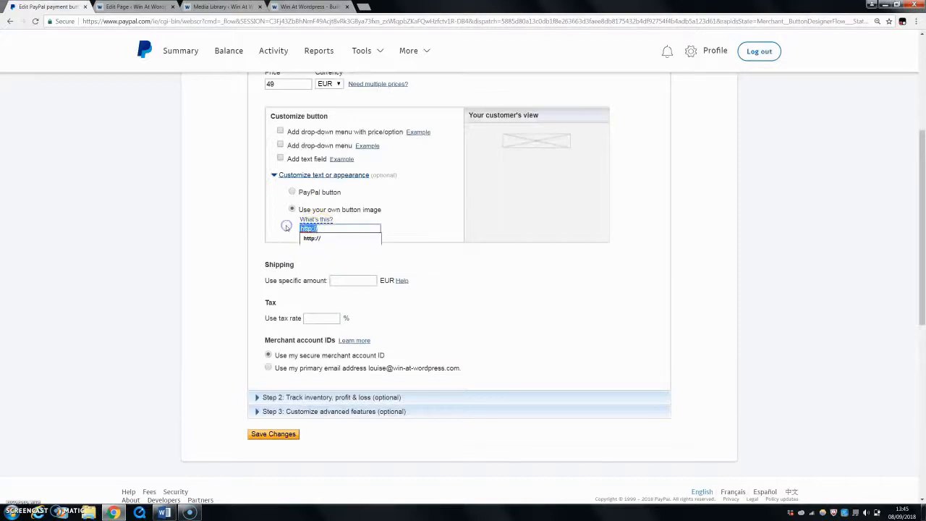
key("BackSpace")
right_click(310, 228)
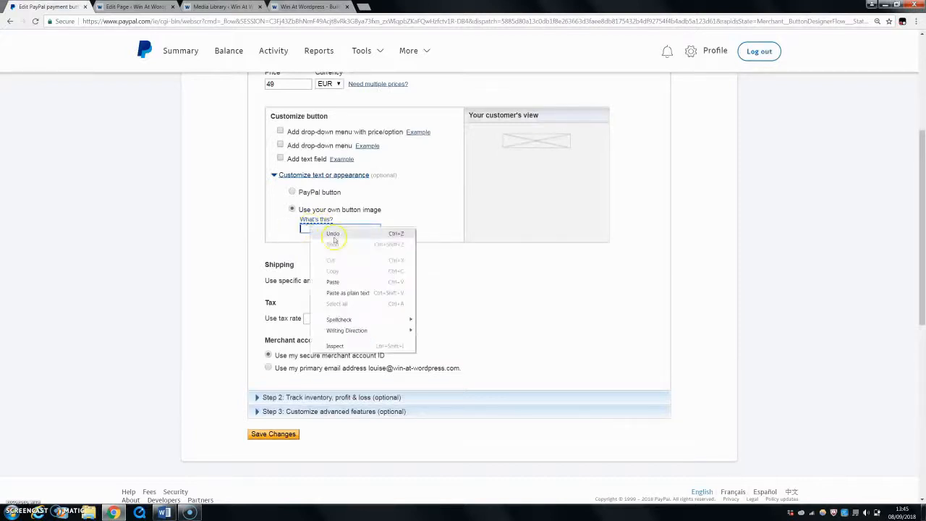
left_click(333, 282)
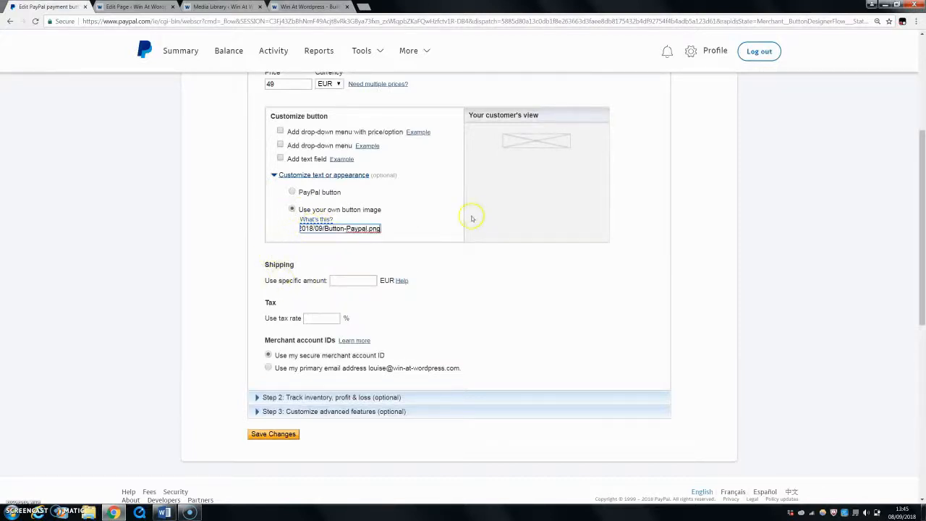
left_click(450, 274)
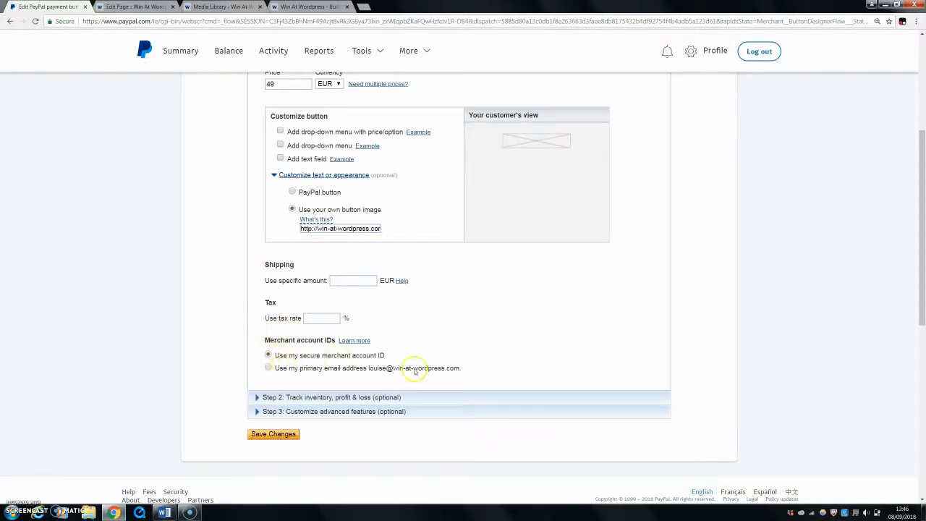
Step: Open the button's Step 2 section and review its inventory, profit and loss tracking options
scroll(434, 304, "down", 2)
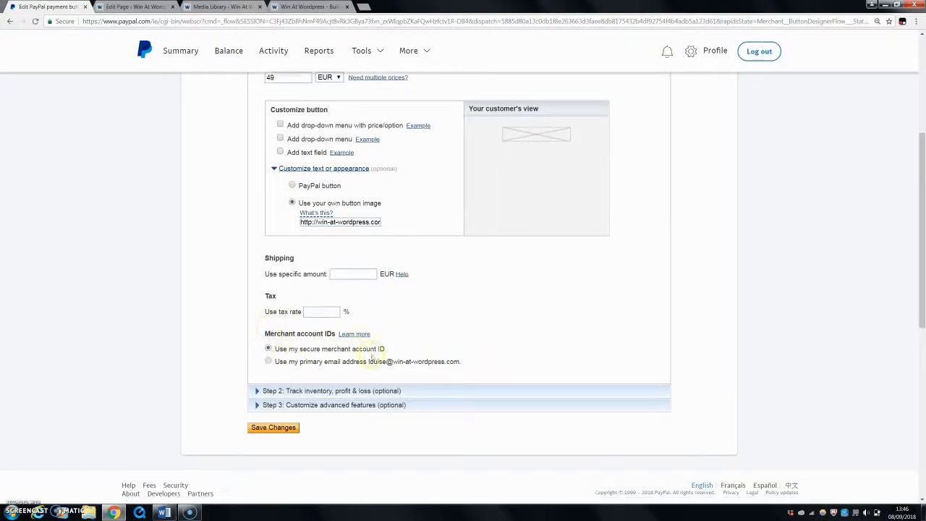
left_click(433, 311)
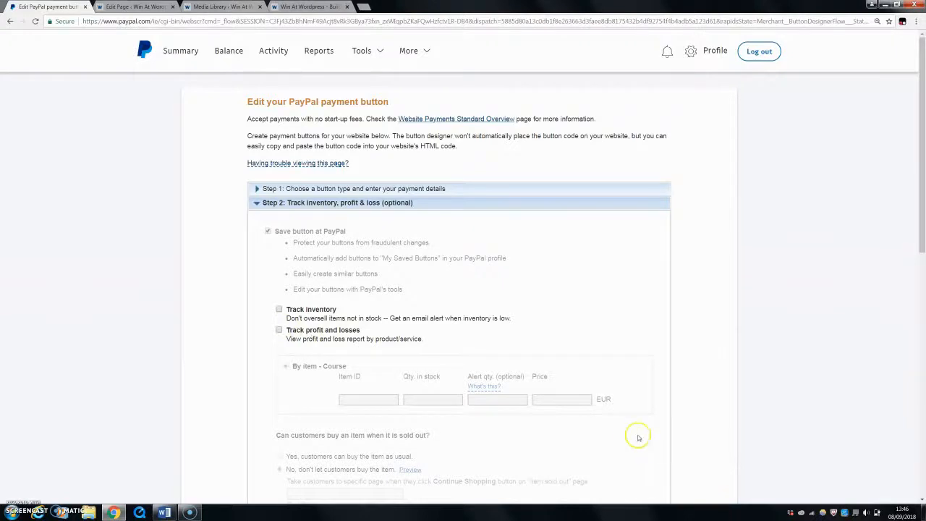
scroll(451, 397, "down", 1)
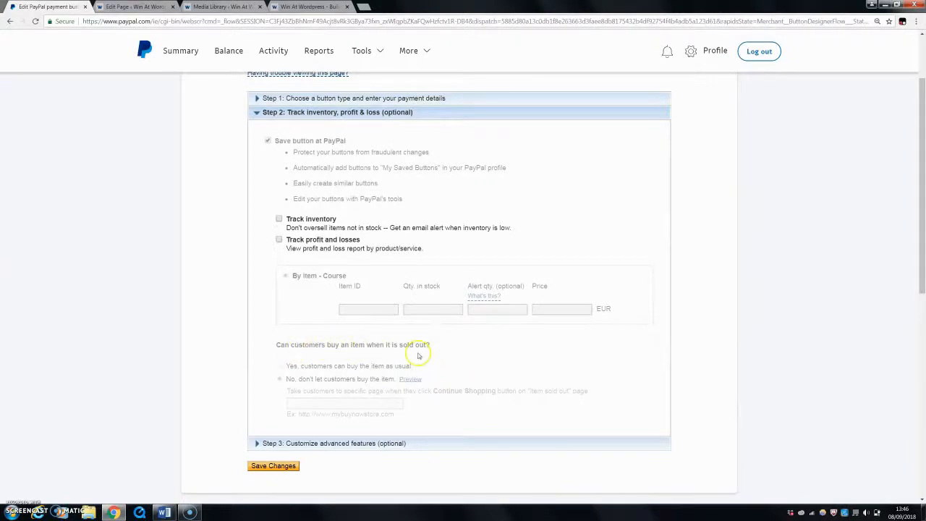
scroll(270, 331, "down", 2)
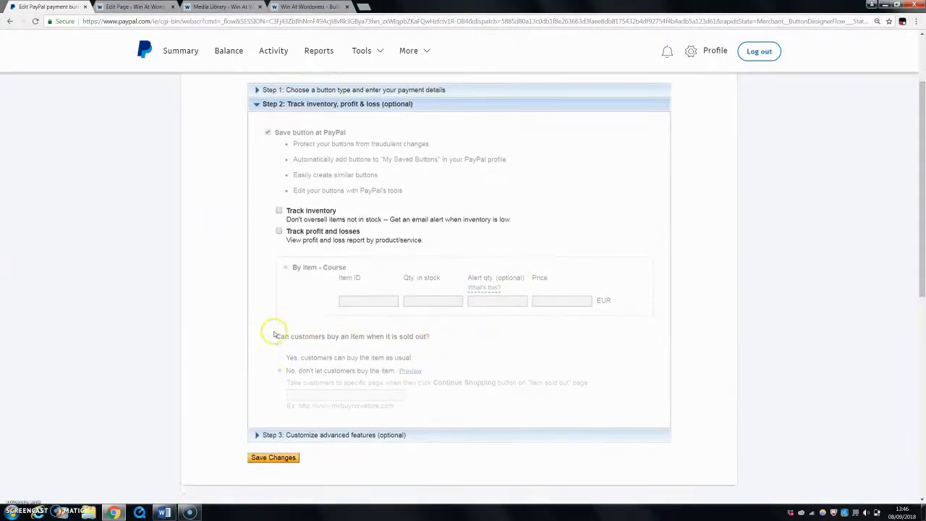
Step: In the Step 3 advanced features, answer No to customers adding special instructions and No to needing their shipping address
left_click(381, 308)
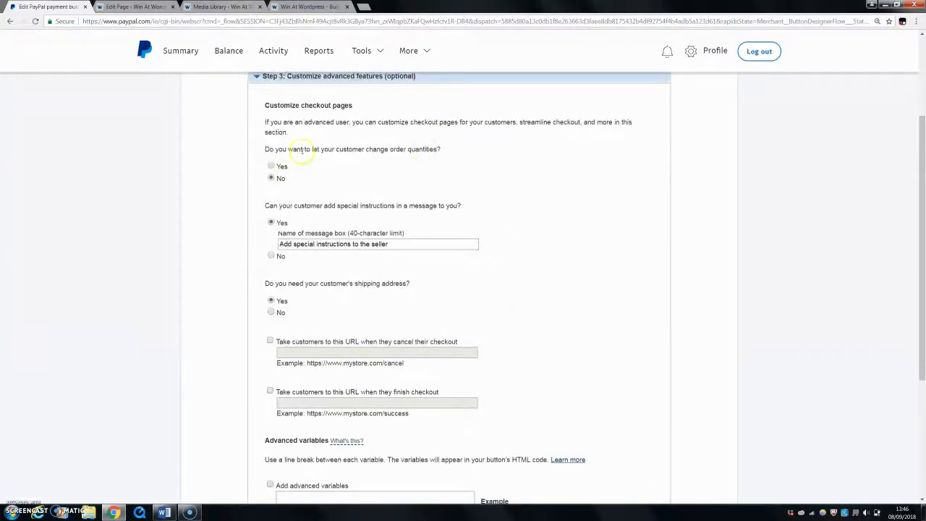
scroll(398, 152, "up", 1)
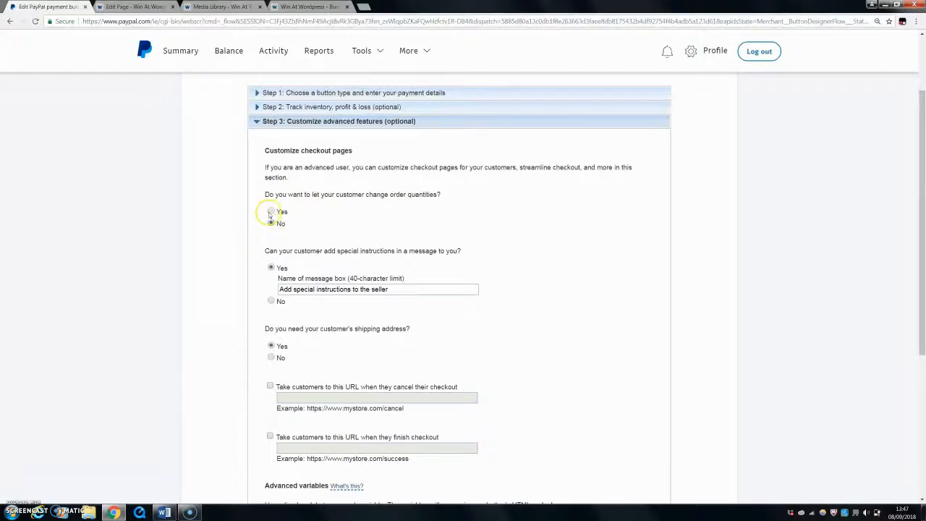
scroll(248, 244, "down", 1)
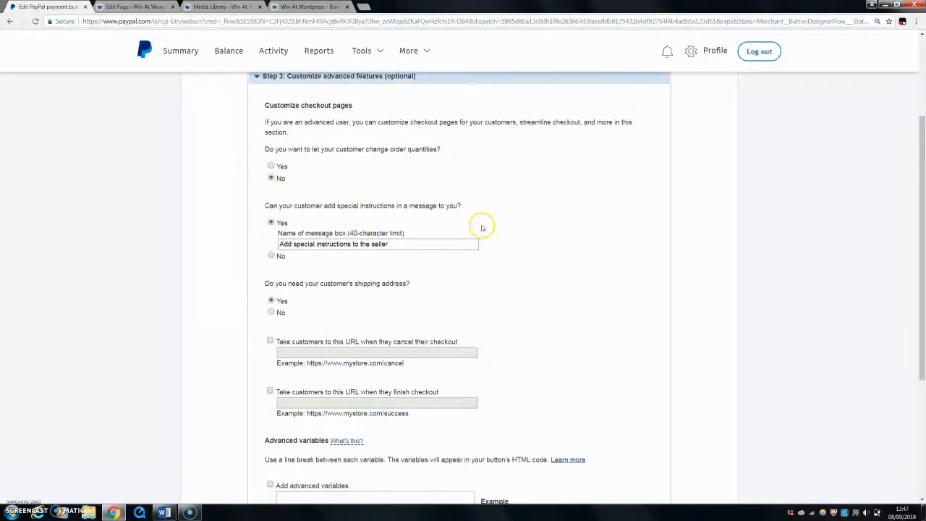
left_click(272, 257)
scroll(500, 248, "down", 2)
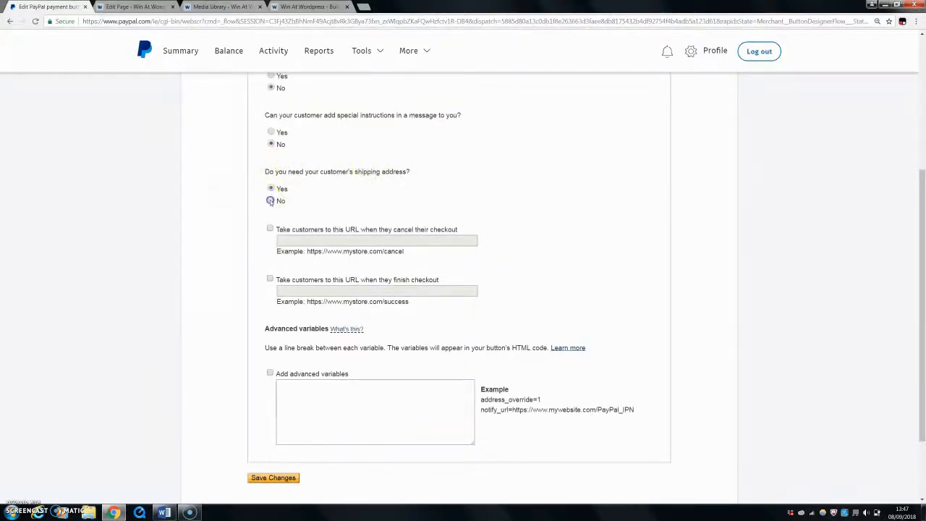
Step: Look over the remaining checkout URL and advanced variable options, leaving them off, and save the payment button's changes
scroll(489, 223, "down", 1)
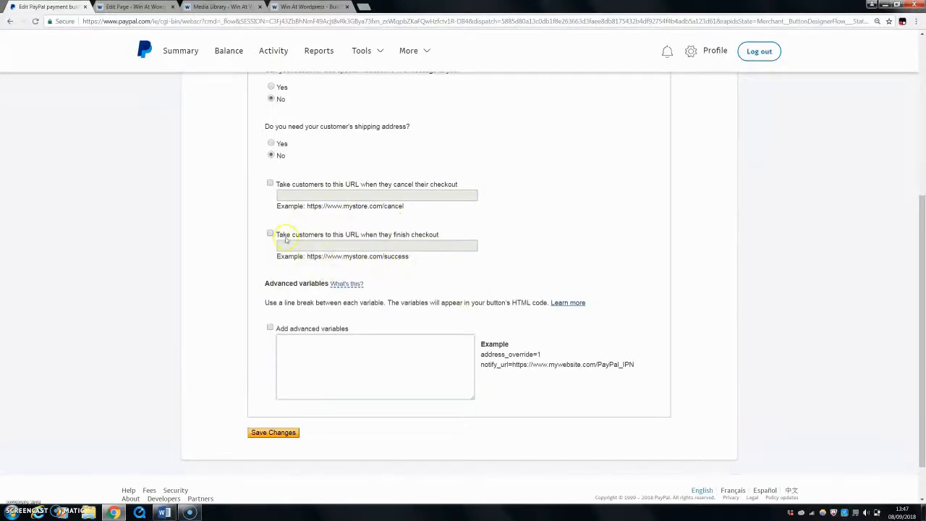
scroll(426, 274, "down", 1)
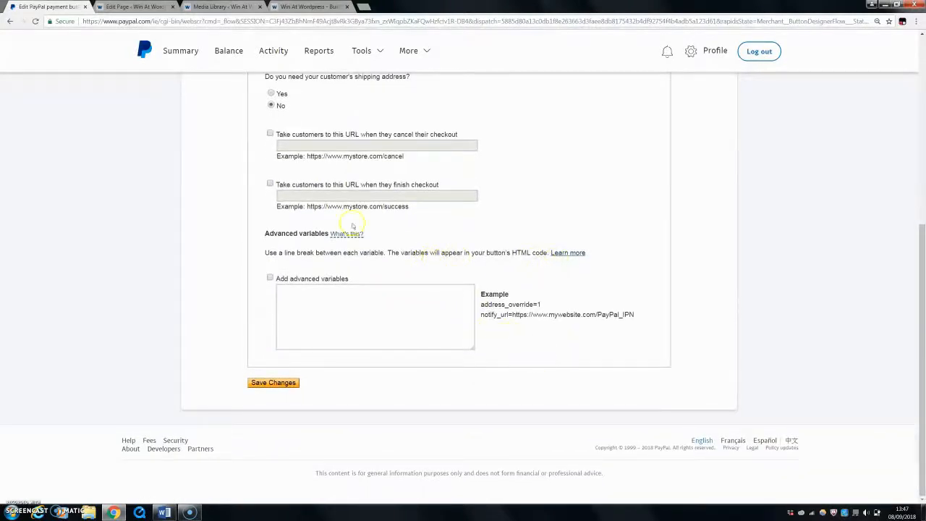
left_click(282, 385)
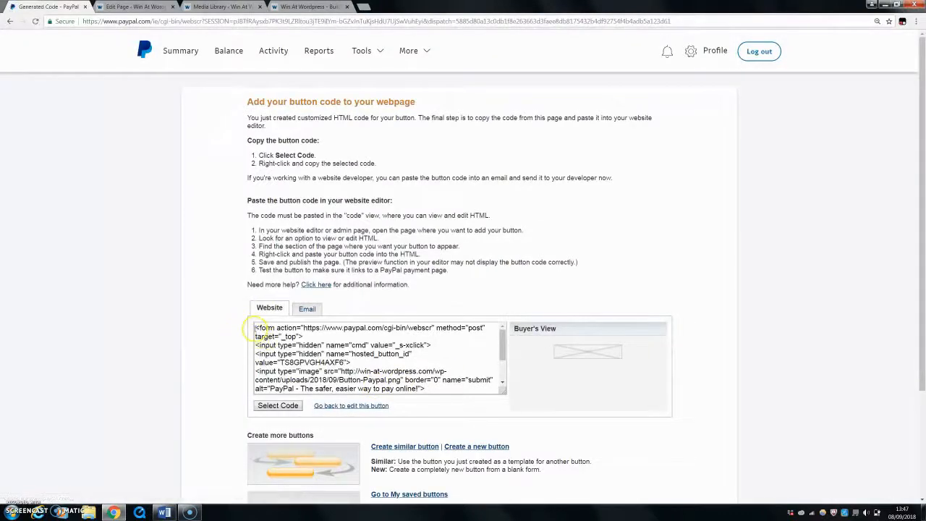
Step: Copy the whole generated website code for the payment button and switch to the WordPress page being edited
left_click_drag(254, 322, 445, 362)
scroll(350, 340, "down", 1)
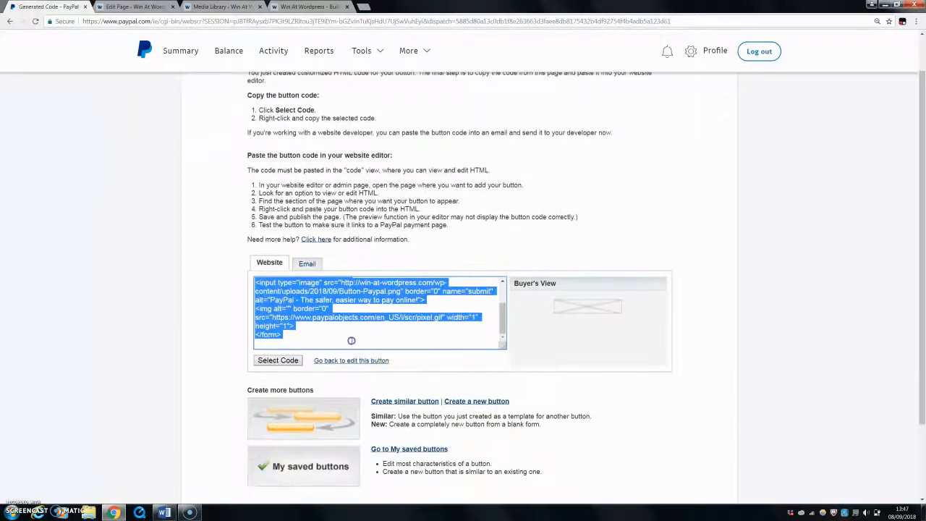
right_click(288, 322)
left_click(314, 333)
left_click(145, 6)
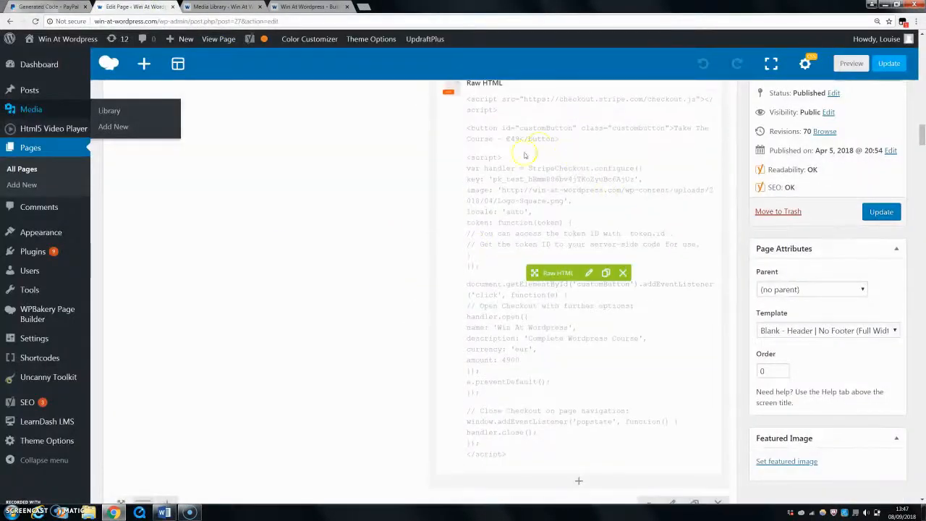
scroll(546, 346, "down", 1)
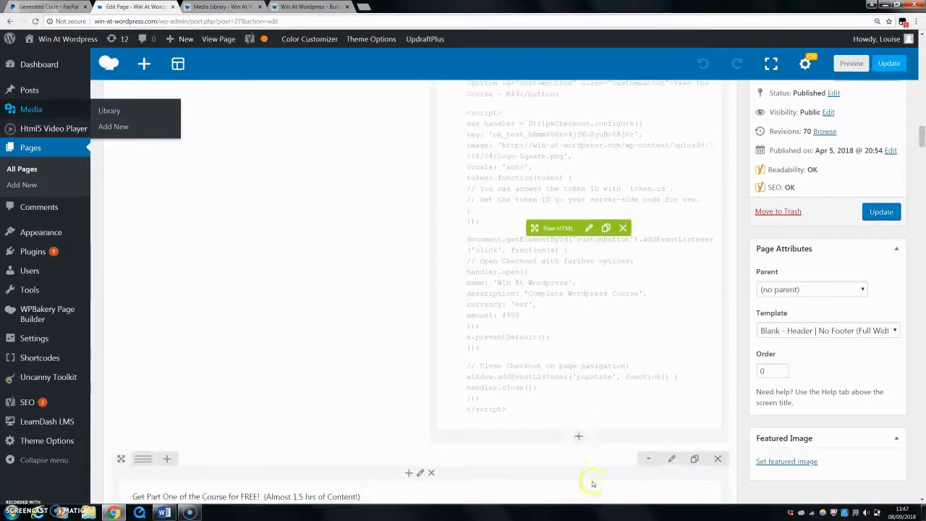
left_click(579, 437)
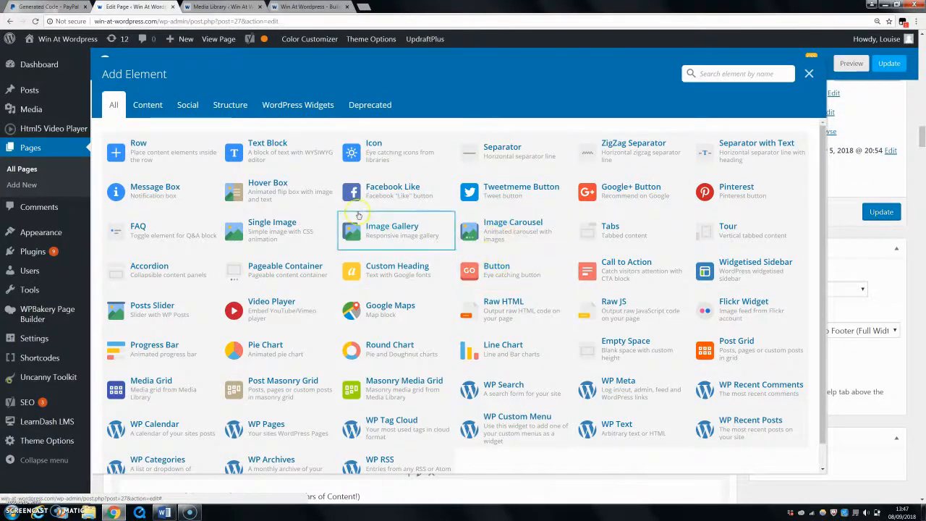
left_click(505, 269)
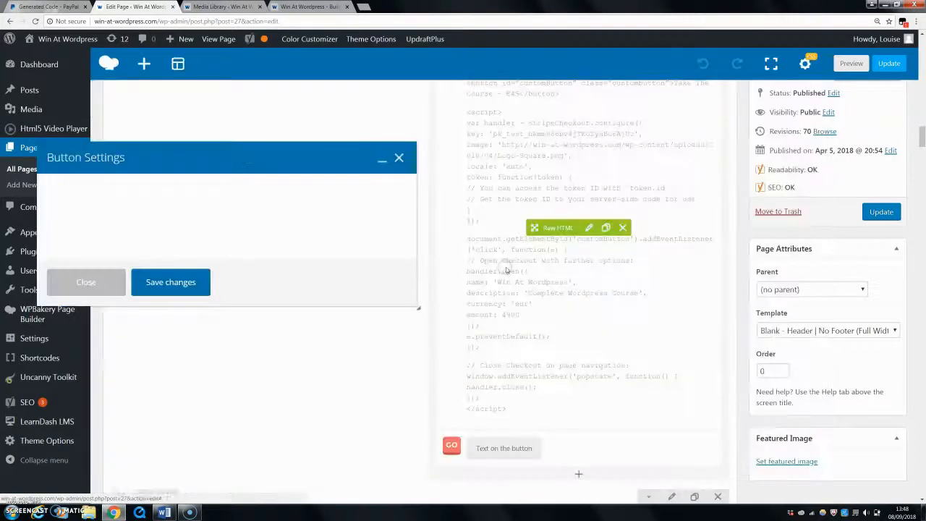
left_click(399, 158)
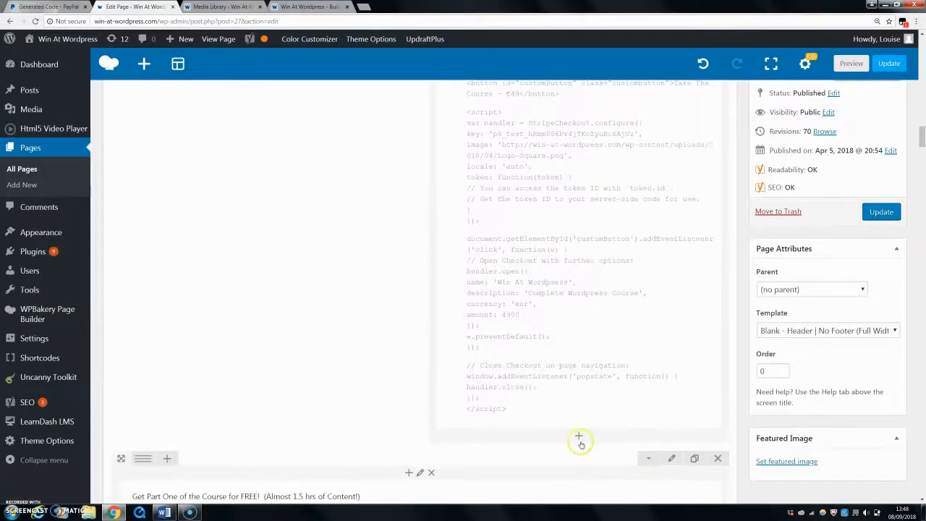
Step: Add a Raw HTML block beneath the Stripe checkout script, replace its placeholder text with the copied PayPal button code, and save the block
left_click(581, 439)
left_click(539, 304)
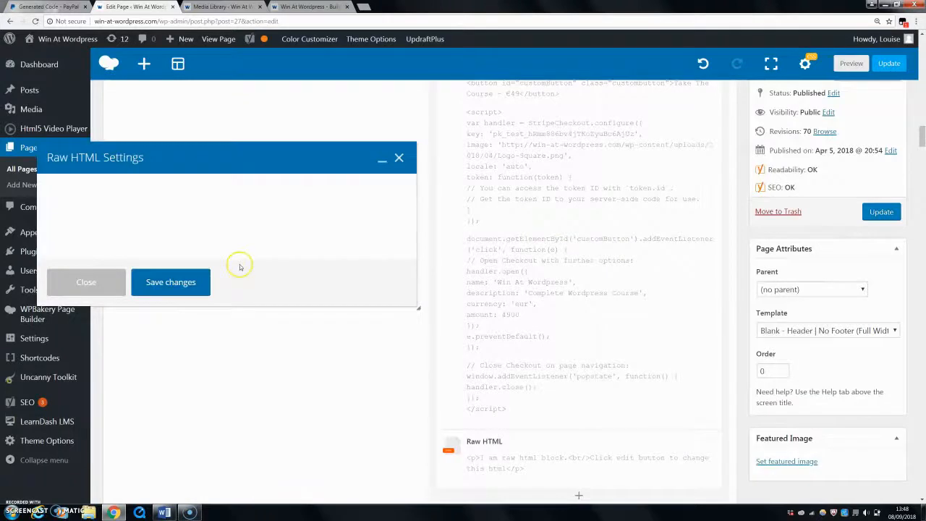
left_click_drag(326, 240, 45, 239)
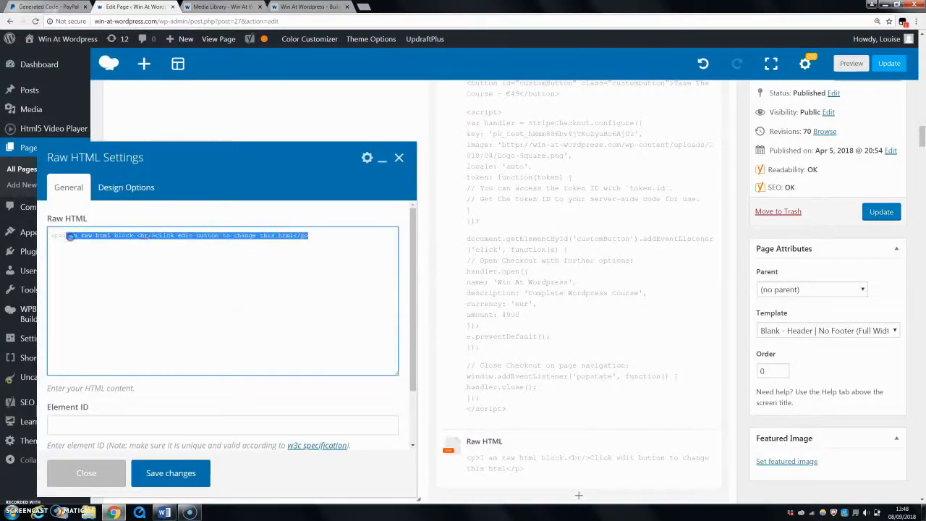
key("BackSpace")
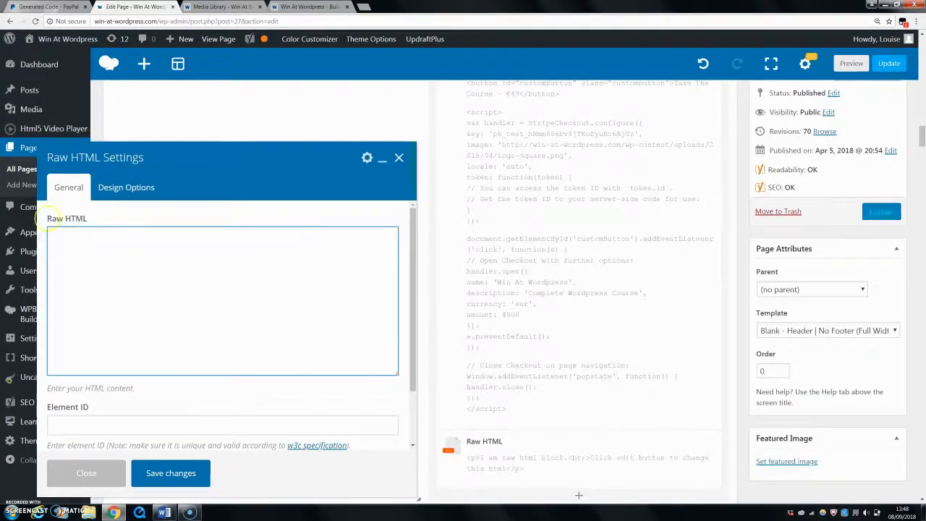
right_click(53, 240)
left_click(75, 296)
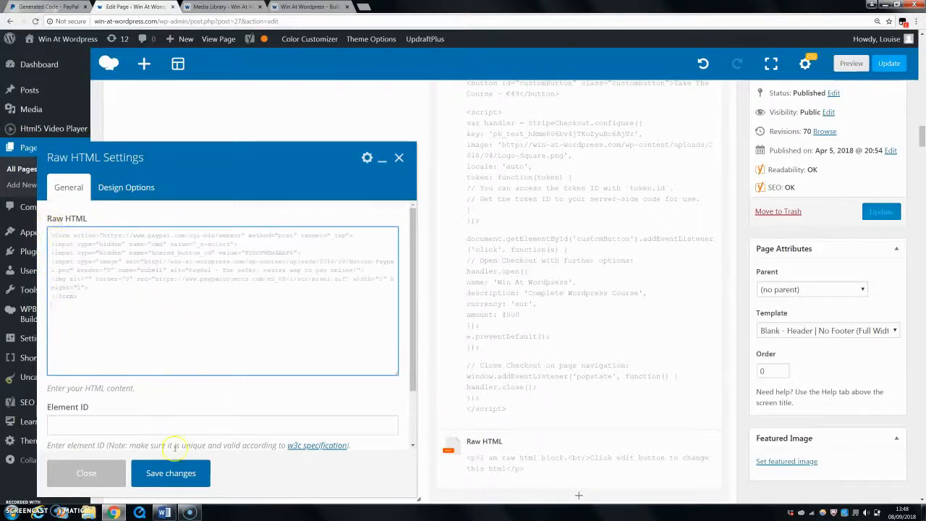
left_click(171, 472)
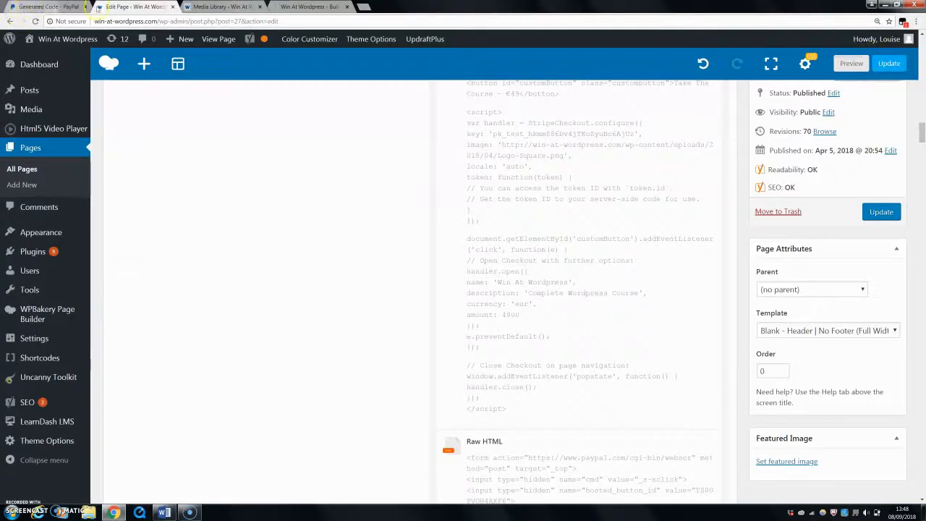
Step: Place the live page's tab beside the page editor's tab, and review the PayPal checkout page and the generated button code
left_click(319, 8)
left_click_drag(318, 7, 230, 7)
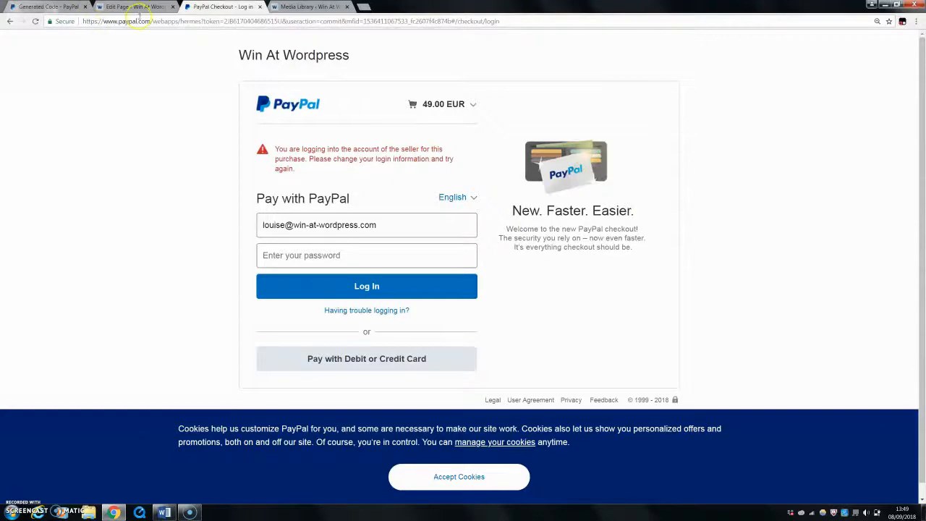
left_click(139, 7)
left_click(61, 6)
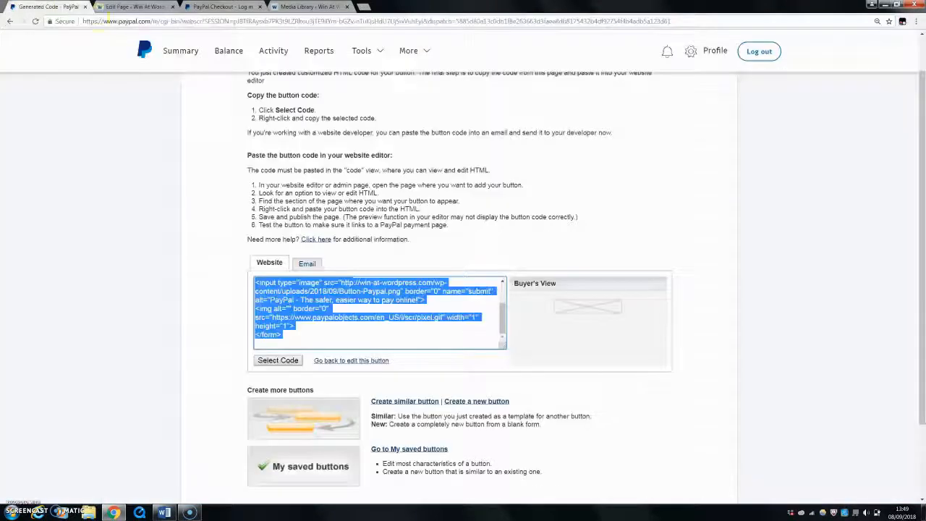
left_click(213, 7)
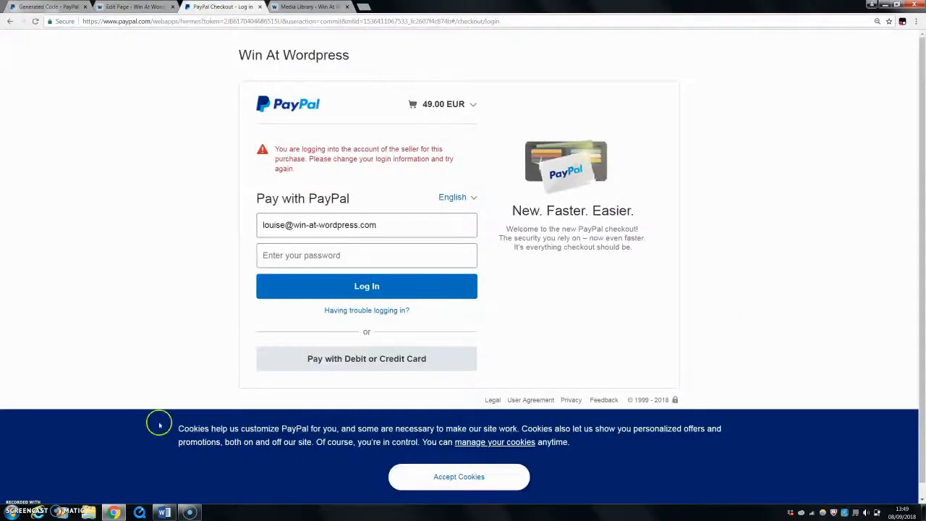